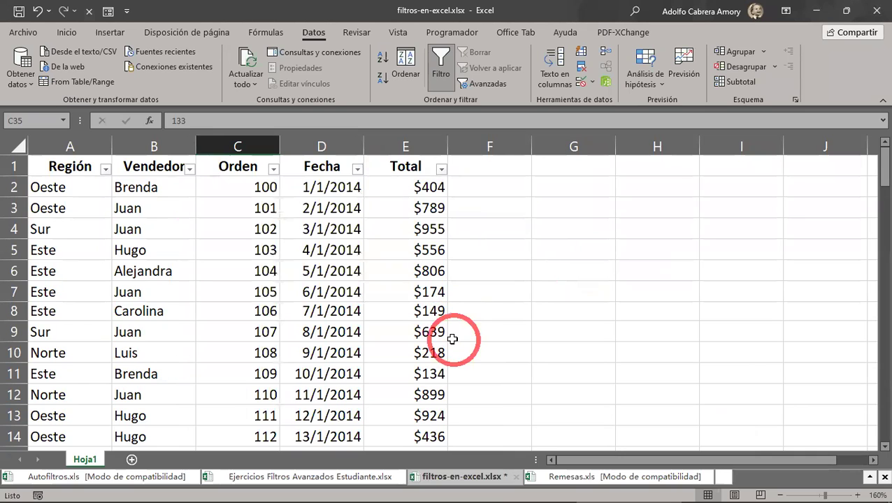
{"action": "scroll", "coordinate": [456, 350], "scroll_direction": "down", "scroll_amount": 4}
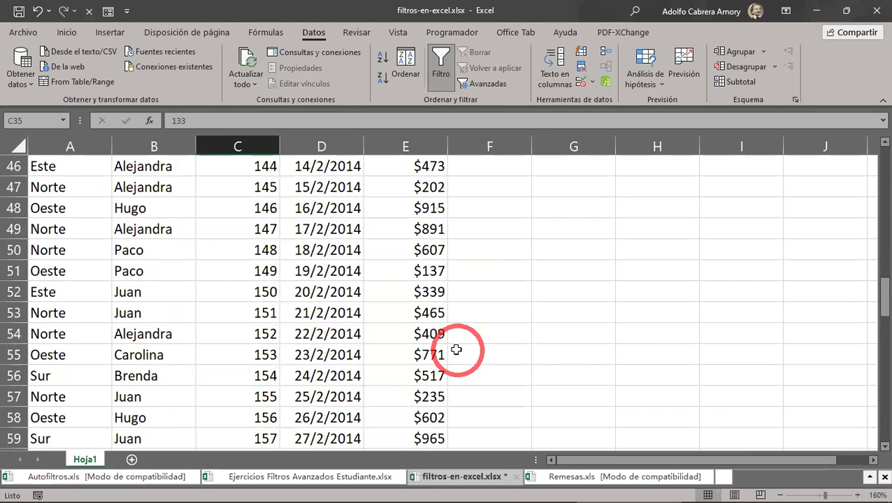
{"action": "scroll", "coordinate": [456, 350], "scroll_direction": "up", "scroll_amount": 11}
{"action": "scroll", "coordinate": [456, 350], "scroll_direction": "up", "scroll_amount": 6}
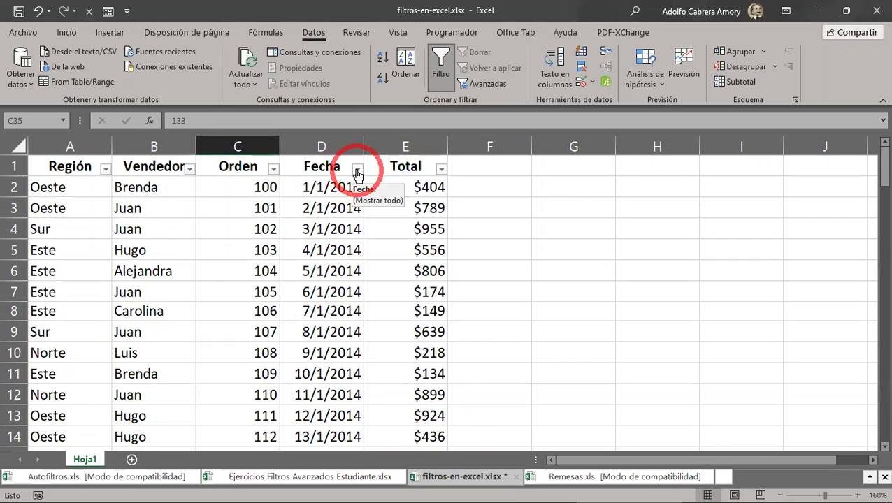
{"action": "left_click", "coordinate": [357, 171]}
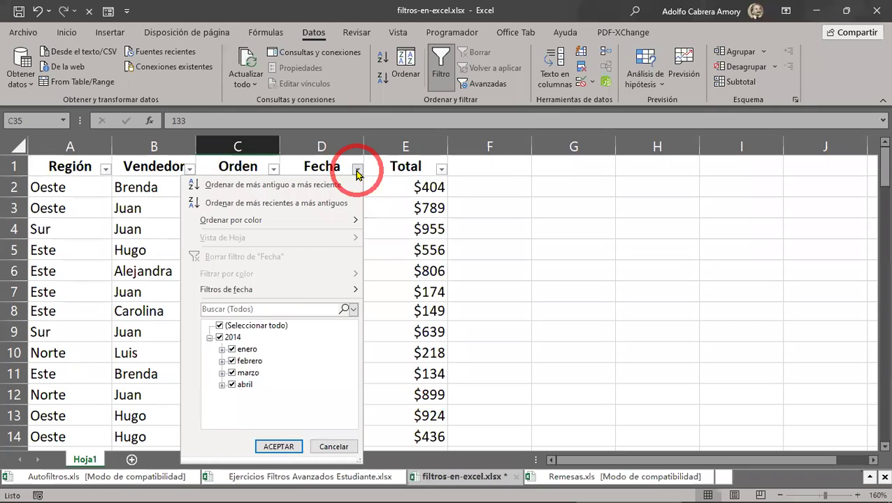
{"action": "mouse_move", "coordinate": [249, 295]}
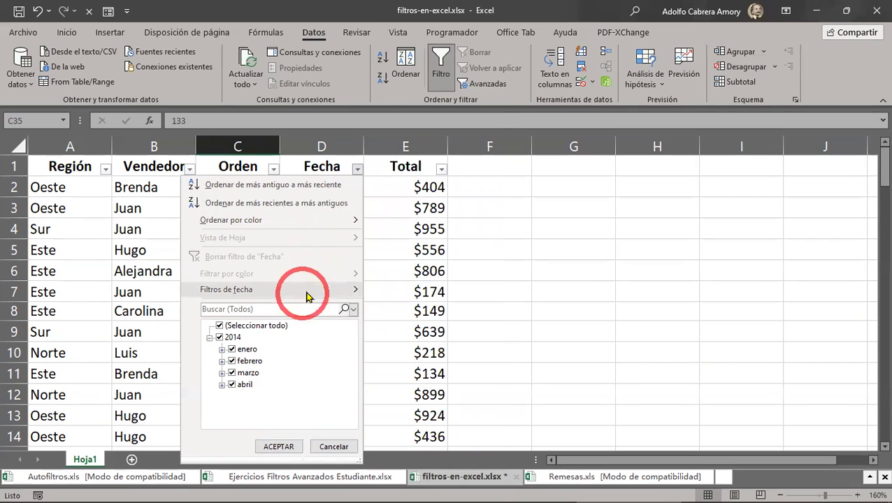
{"action": "mouse_move", "coordinate": [308, 295]}
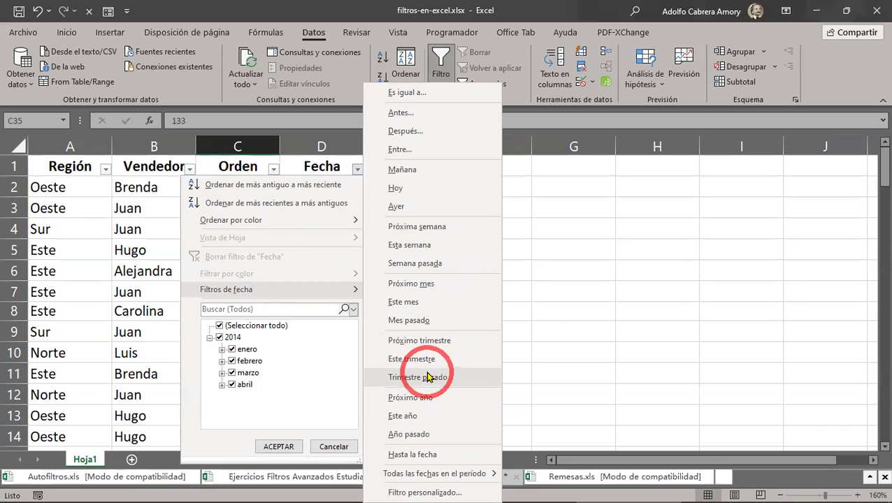
{"action": "left_click", "coordinate": [408, 94]}
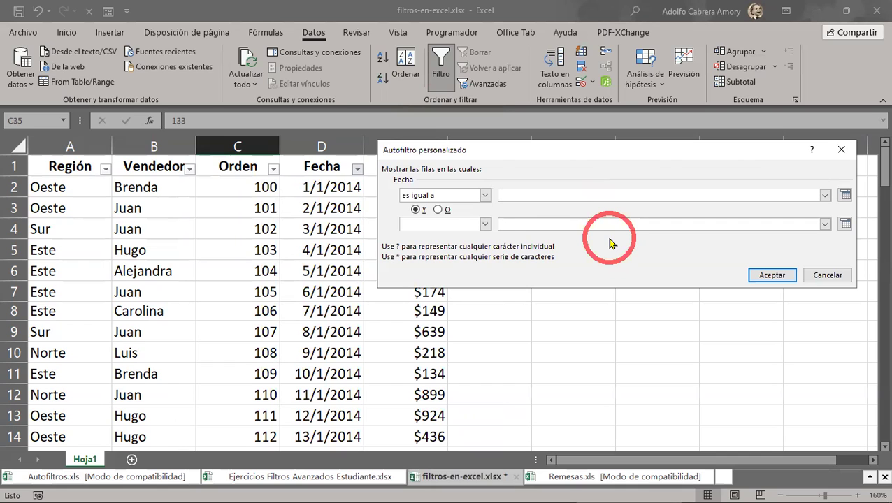
{"action": "left_click", "coordinate": [841, 150]}
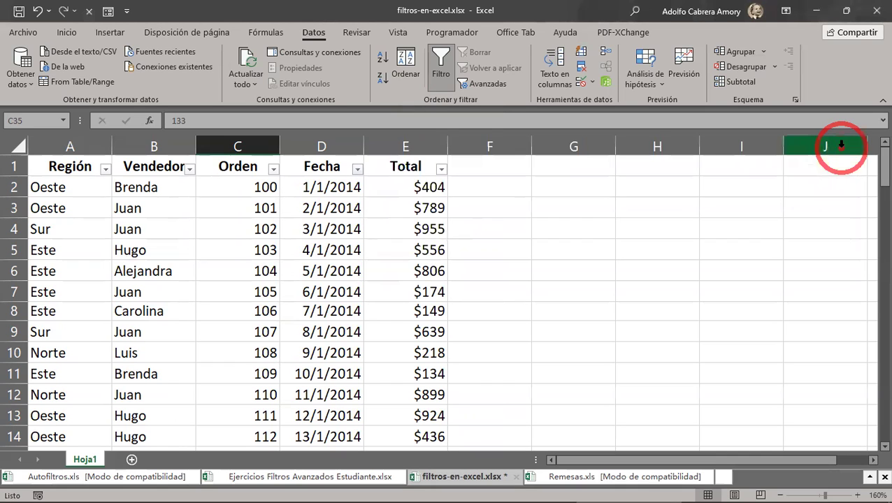
Filter the Fecha column to all dates in the period Febrero and look through the filtered records.
{"action": "left_click", "coordinate": [357, 170]}
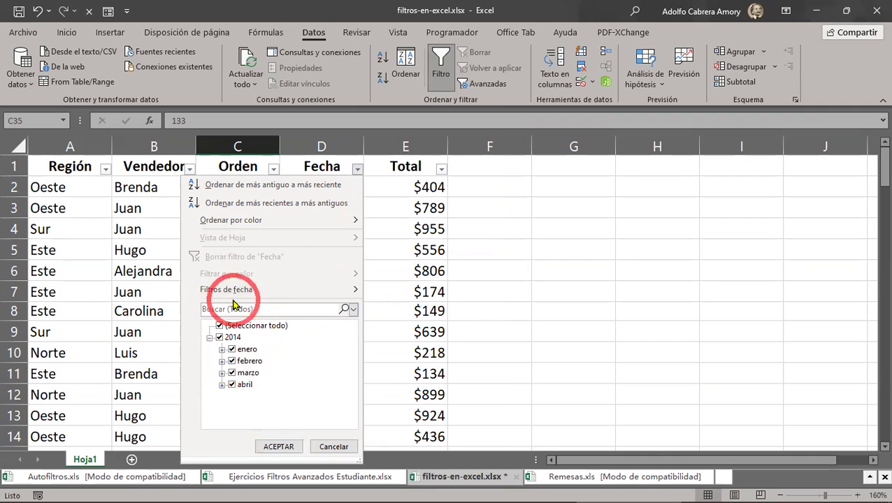
{"action": "mouse_move", "coordinate": [259, 293]}
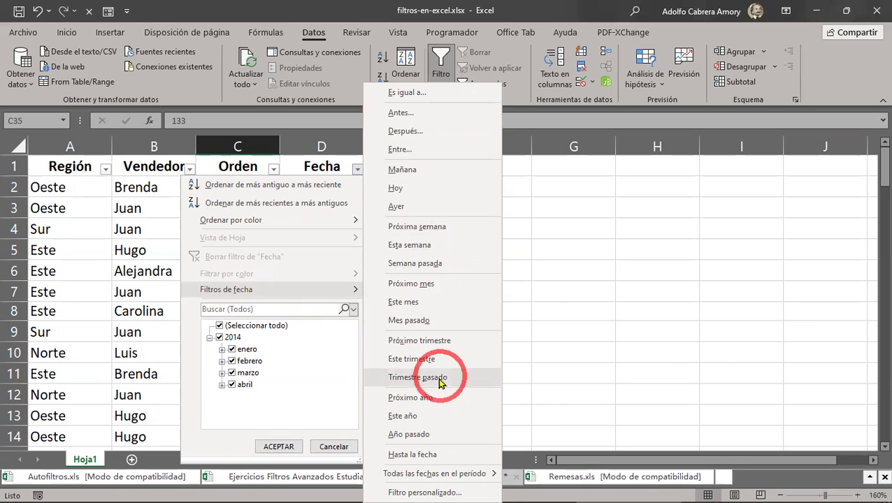
{"action": "left_click", "coordinate": [423, 473]}
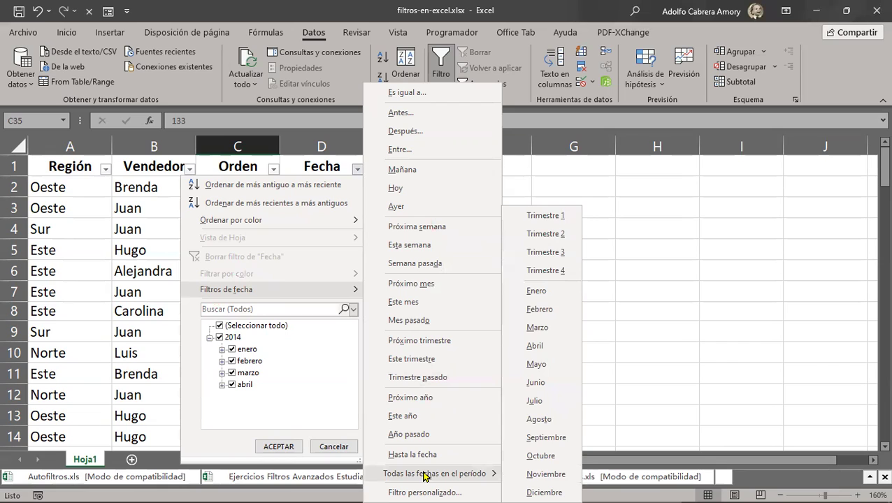
{"action": "left_click", "coordinate": [460, 475]}
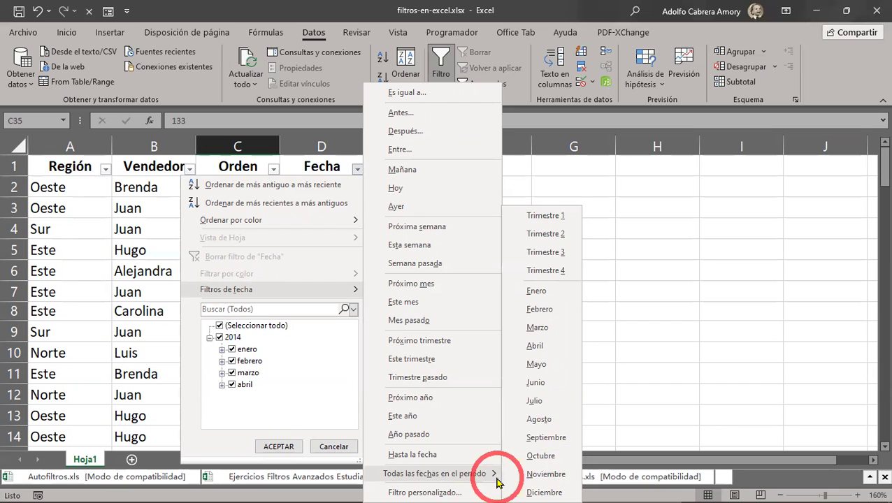
{"action": "left_click", "coordinate": [549, 313]}
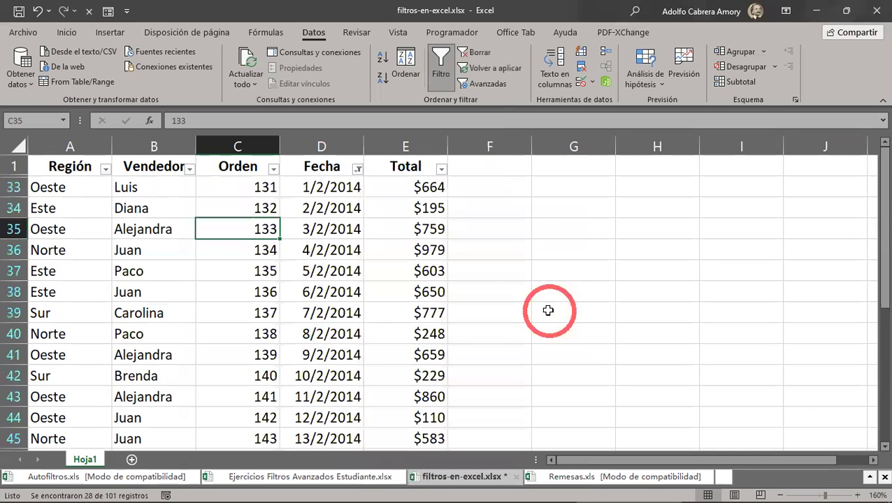
{"action": "scroll", "coordinate": [333, 288], "scroll_direction": "down", "scroll_amount": 5}
{"action": "scroll", "coordinate": [333, 288], "scroll_direction": "down", "scroll_amount": 5}
{"action": "scroll", "coordinate": [333, 288], "scroll_direction": "up", "scroll_amount": 10}
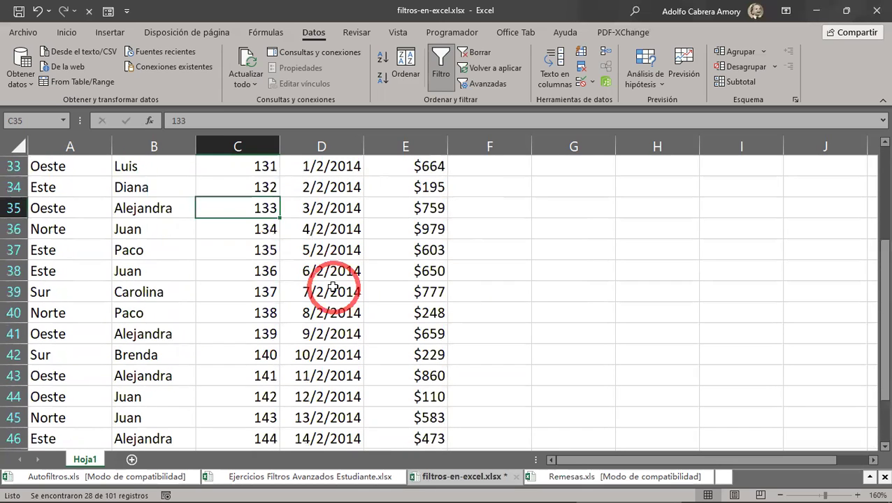
{"action": "scroll", "coordinate": [333, 288], "scroll_direction": "up", "scroll_amount": 1}
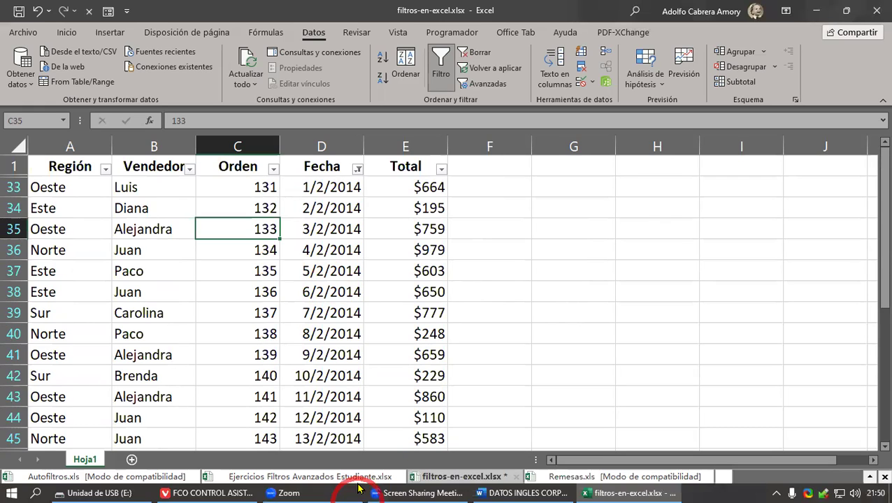
{"action": "mouse_move", "coordinate": [353, 491]}
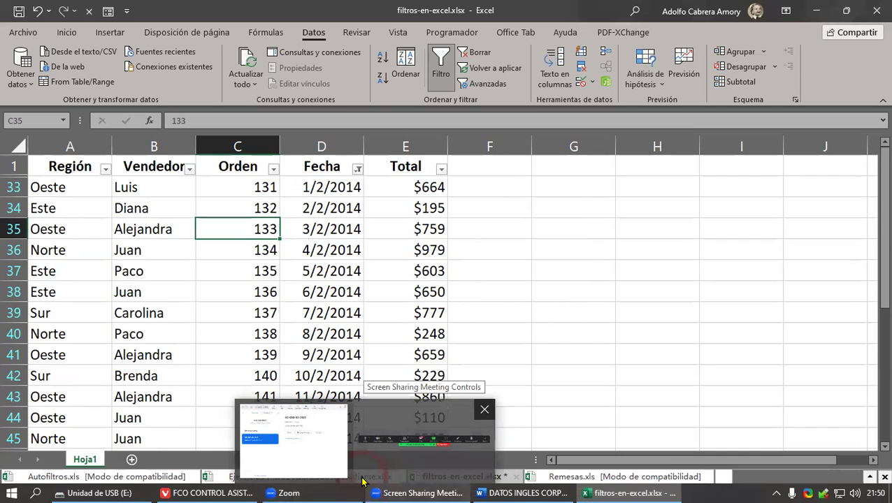
{"action": "left_click", "coordinate": [559, 237]}
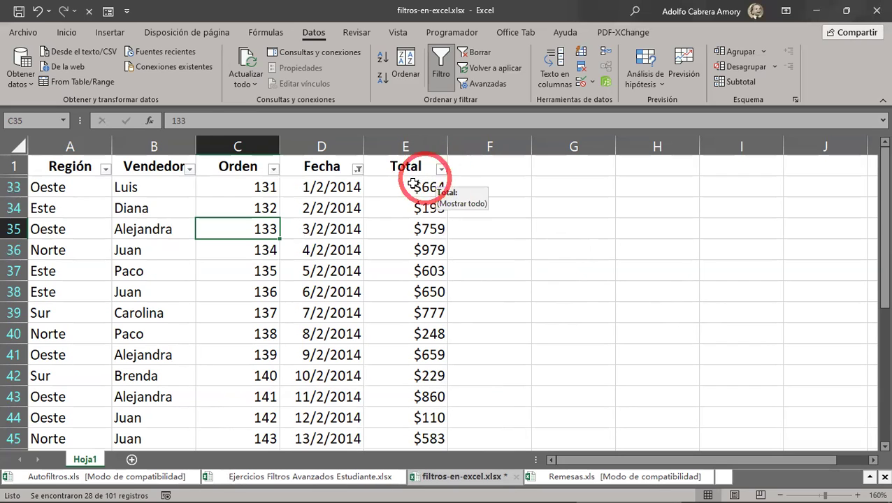
{"action": "left_click_drag", "start_coordinate": [406, 191], "coordinate": [414, 290]}
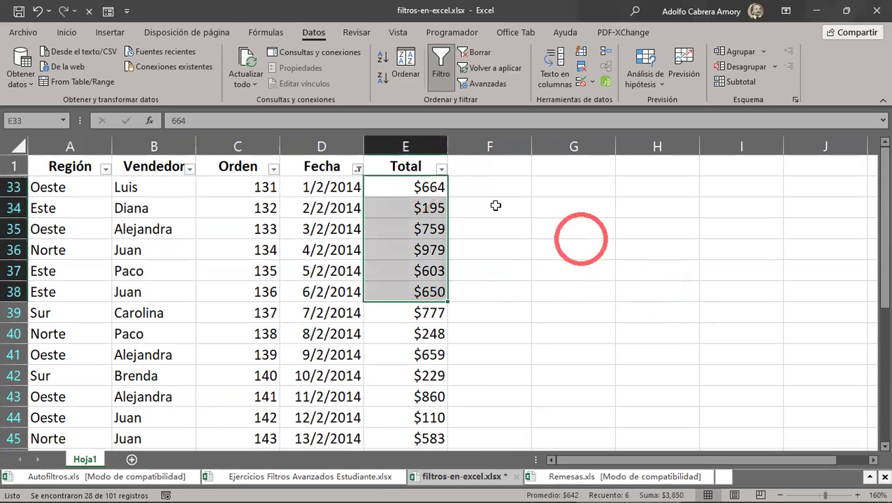
{"action": "left_click", "coordinate": [442, 170]}
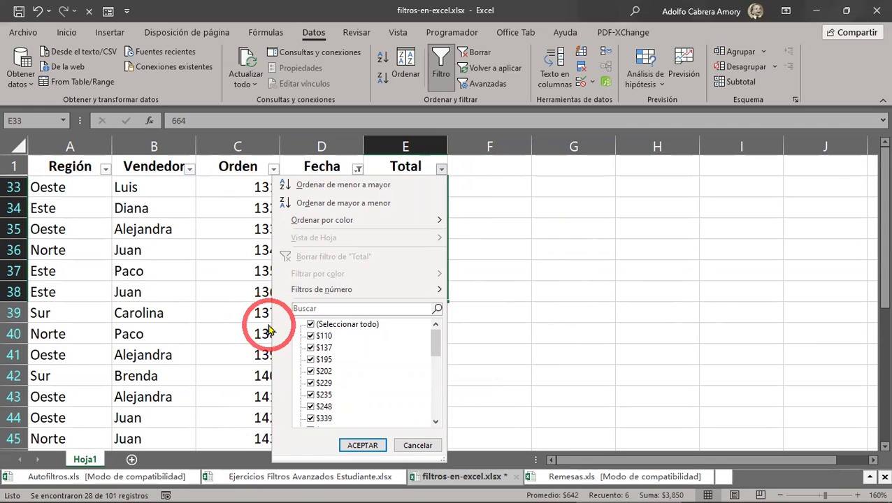
{"action": "left_click", "coordinate": [523, 271]}
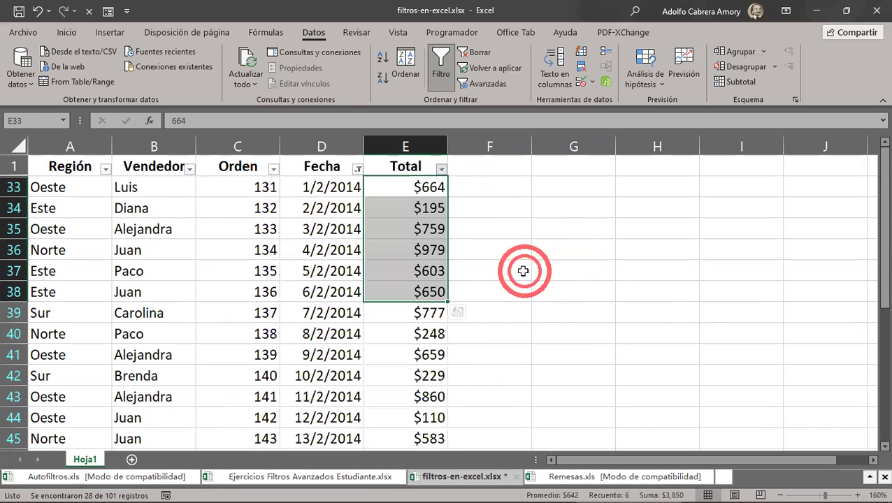
{"action": "left_click", "coordinate": [420, 207]}
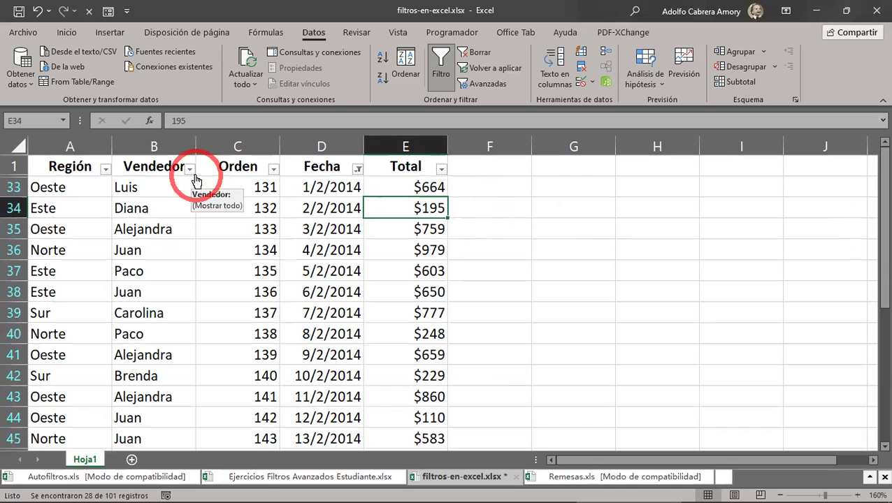
Filter the Vendedor column to only the salesperson shown in row 33, and clear all filters from the table.
{"action": "left_click", "coordinate": [189, 171]}
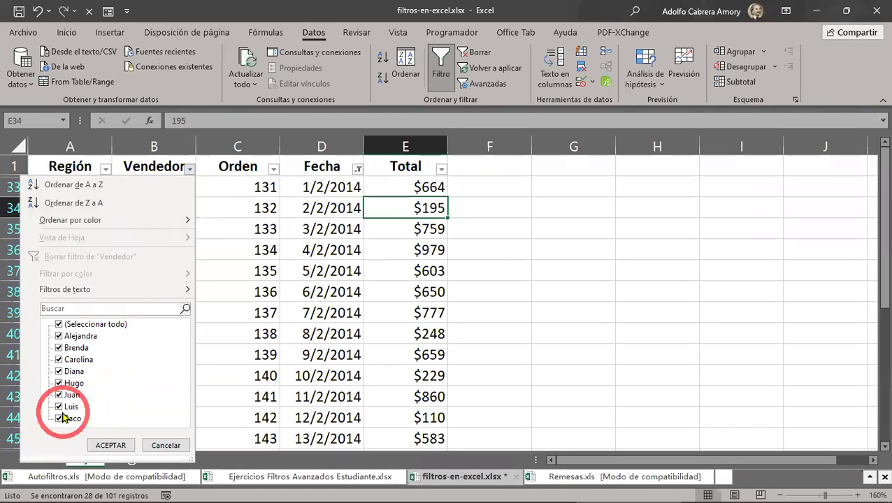
{"action": "left_click", "coordinate": [58, 325]}
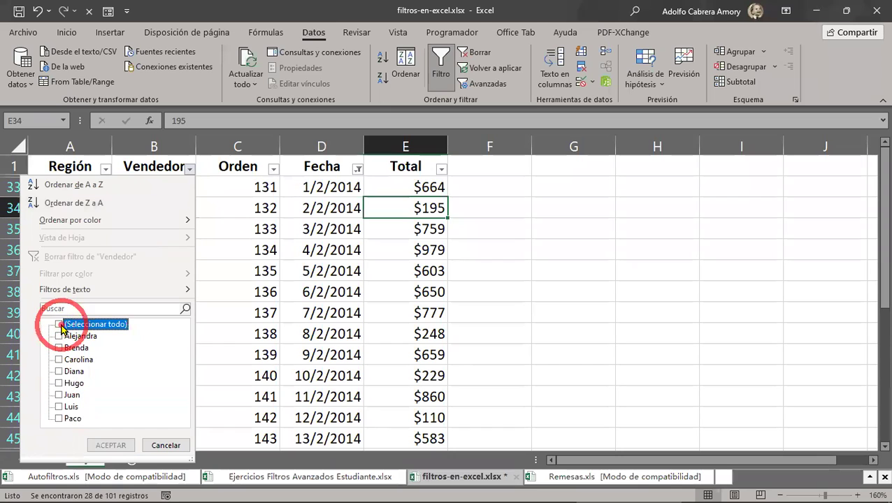
{"action": "left_click", "coordinate": [59, 407]}
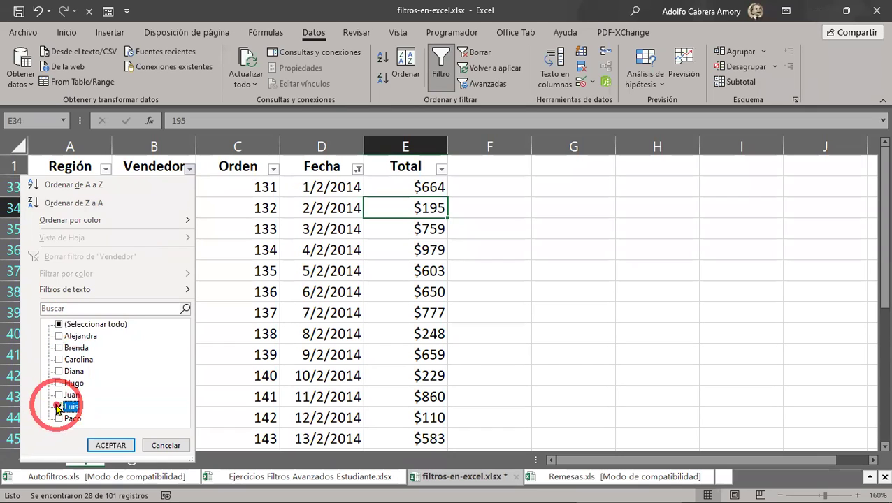
{"action": "left_click", "coordinate": [114, 446]}
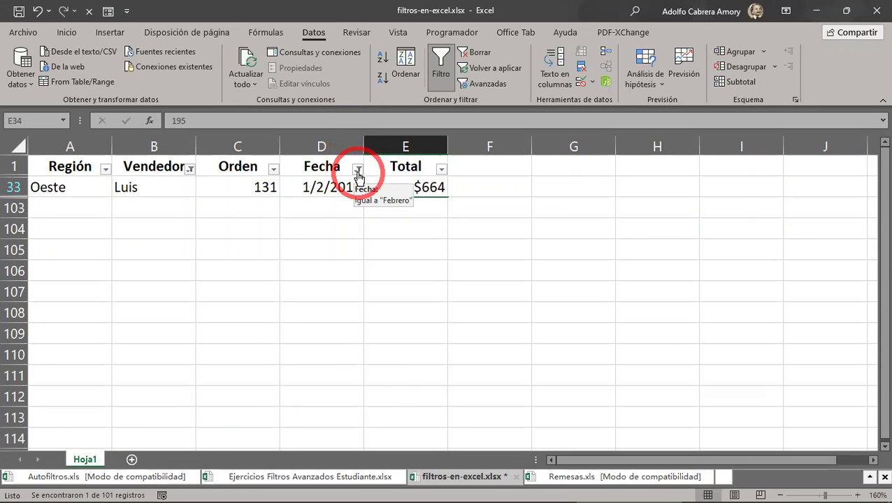
{"action": "left_click", "coordinate": [478, 56]}
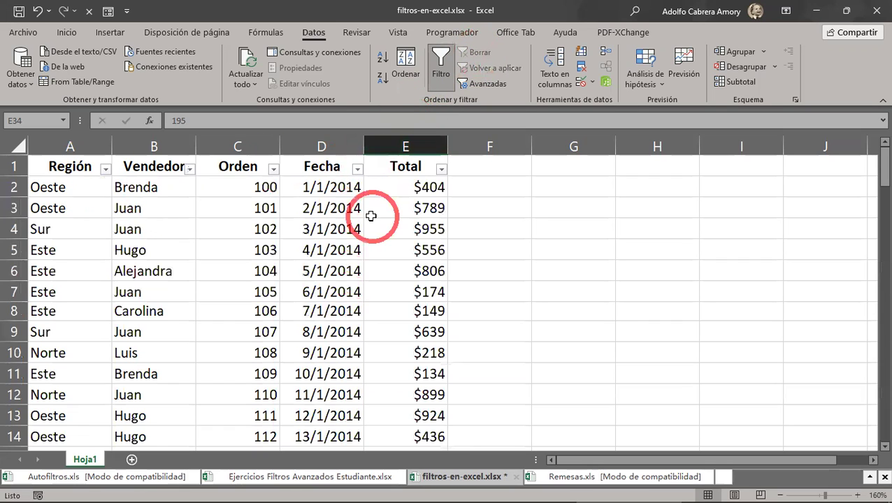
Filter the Vendedor column to show only the salesperson listed in row 10.
{"action": "left_click", "coordinate": [190, 169]}
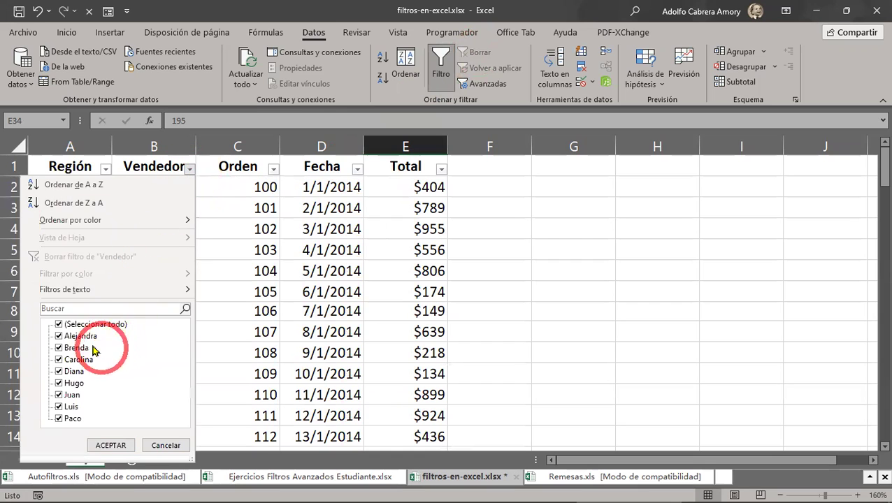
{"action": "left_click", "coordinate": [59, 325]}
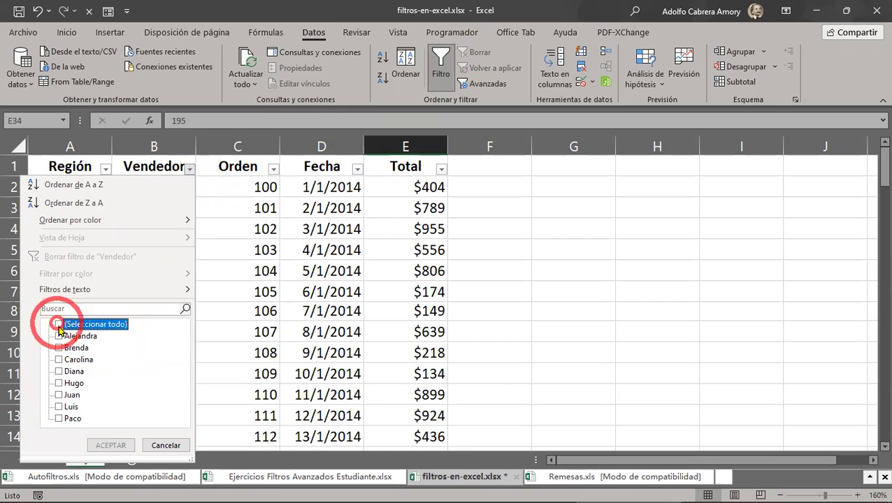
{"action": "left_click", "coordinate": [59, 407]}
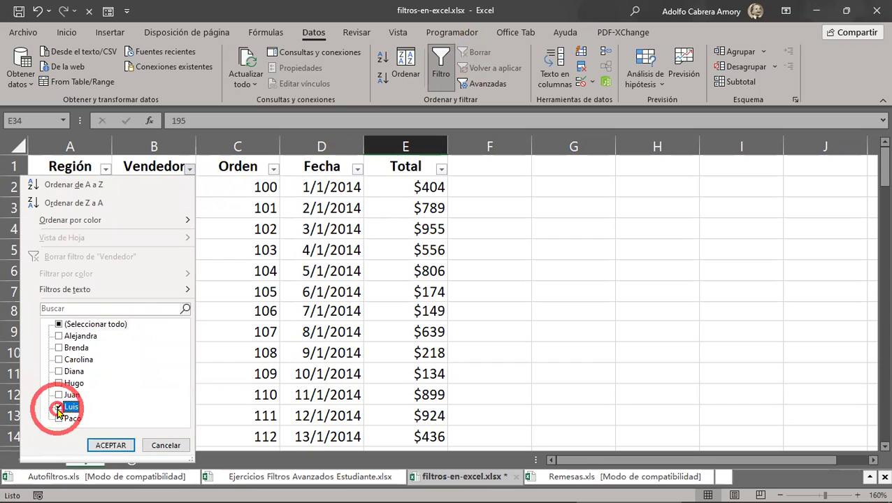
{"action": "left_click", "coordinate": [103, 444]}
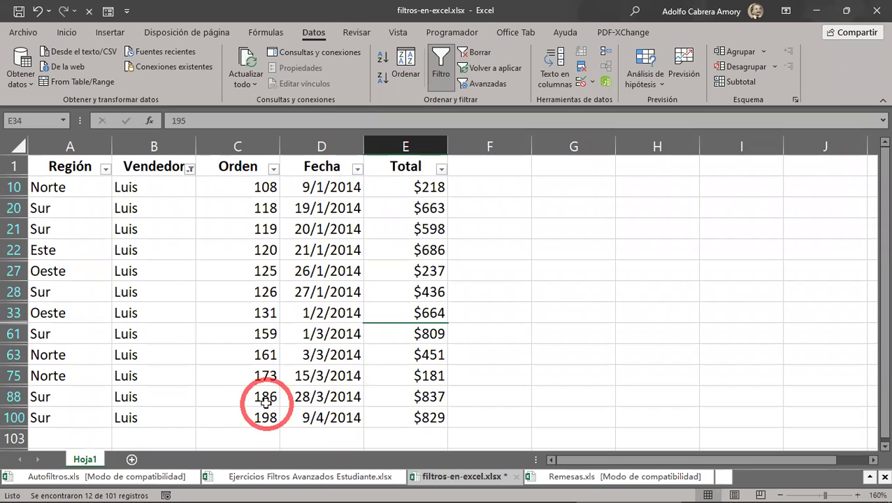
Fill the filtered salesperson's cells in the Vendedor column, from row 10 to row 100, with yellow.
{"action": "left_click", "coordinate": [157, 185]}
{"action": "left_click_drag", "start_coordinate": [158, 184], "coordinate": [143, 413]}
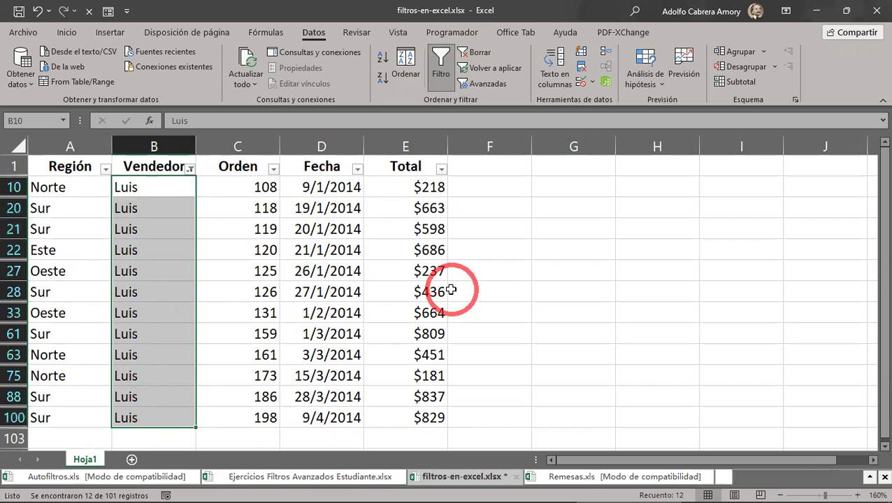
{"action": "left_click", "coordinate": [67, 33]}
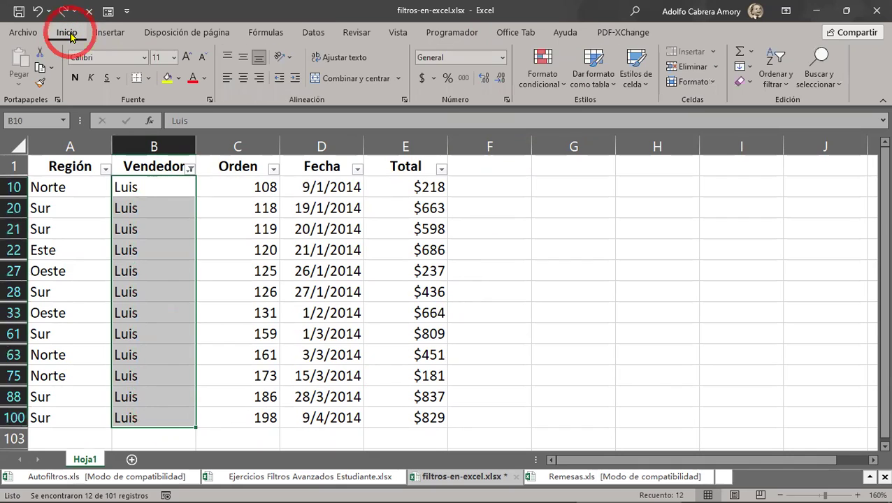
{"action": "left_click", "coordinate": [167, 83]}
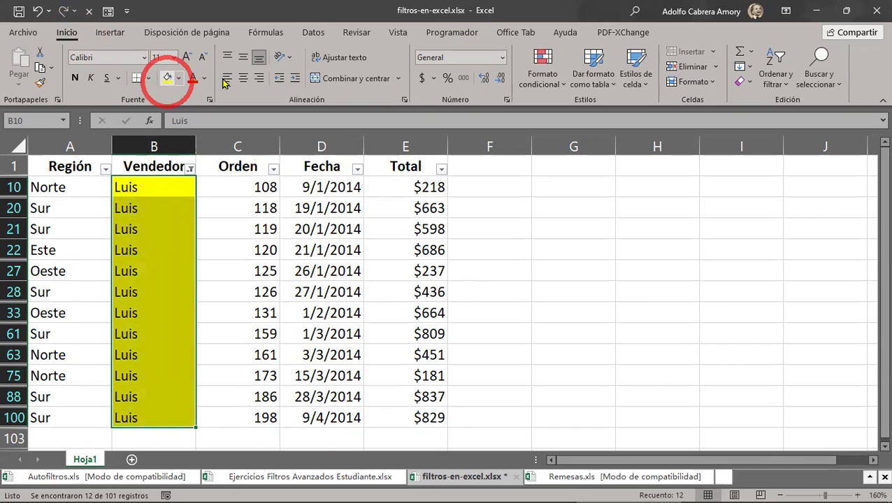
Clear the filter on the Vendedor column and look through the full list of records.
{"action": "left_click", "coordinate": [313, 37]}
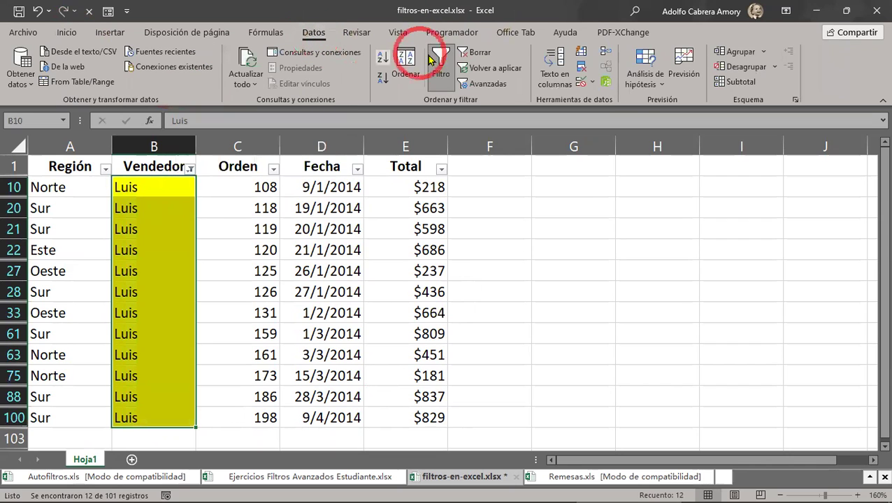
{"action": "left_click", "coordinate": [481, 56]}
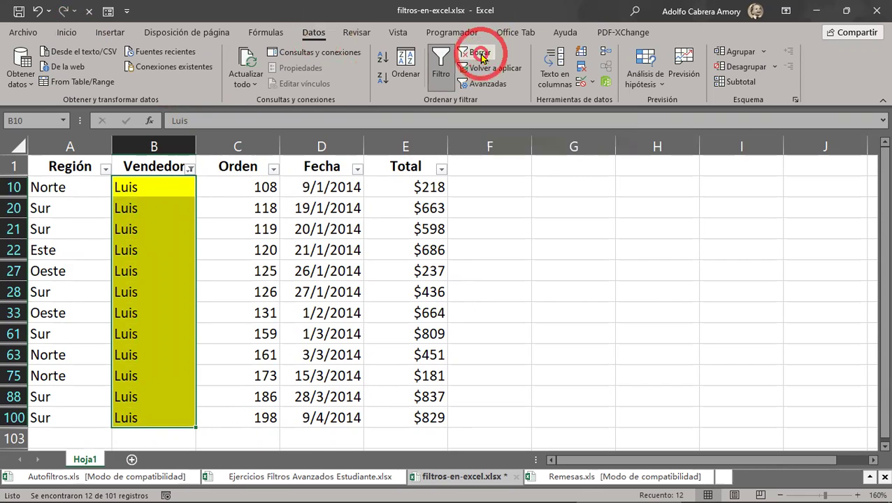
{"action": "left_click", "coordinate": [186, 265]}
{"action": "scroll", "coordinate": [245, 285], "scroll_direction": "down", "scroll_amount": 12}
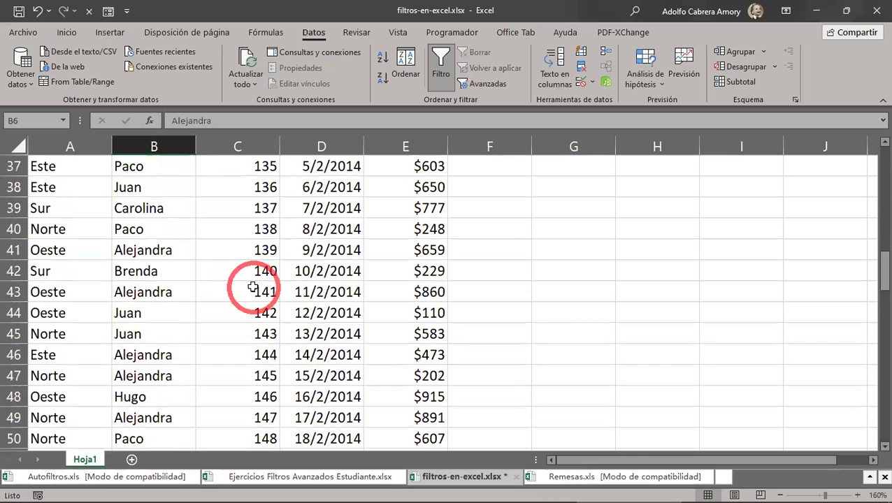
Filter the Vendedor column by the yellow cell color, and clear the filter from the table.
{"action": "scroll", "coordinate": [253, 287], "scroll_direction": "up", "scroll_amount": 6}
{"action": "scroll", "coordinate": [254, 287], "scroll_direction": "down", "scroll_amount": 6}
{"action": "scroll", "coordinate": [253, 286], "scroll_direction": "down", "scroll_amount": 7}
{"action": "scroll", "coordinate": [253, 287], "scroll_direction": "up", "scroll_amount": 7}
{"action": "scroll", "coordinate": [253, 286], "scroll_direction": "up", "scroll_amount": 12}
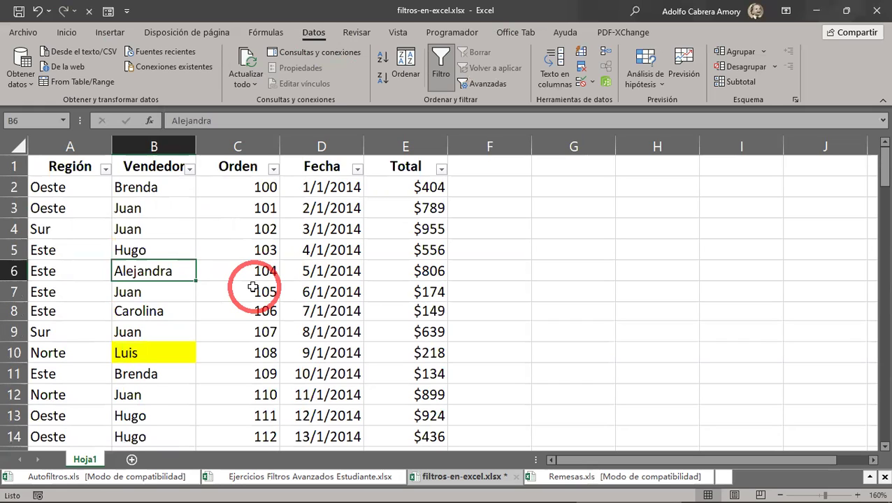
{"action": "left_click", "coordinate": [189, 170]}
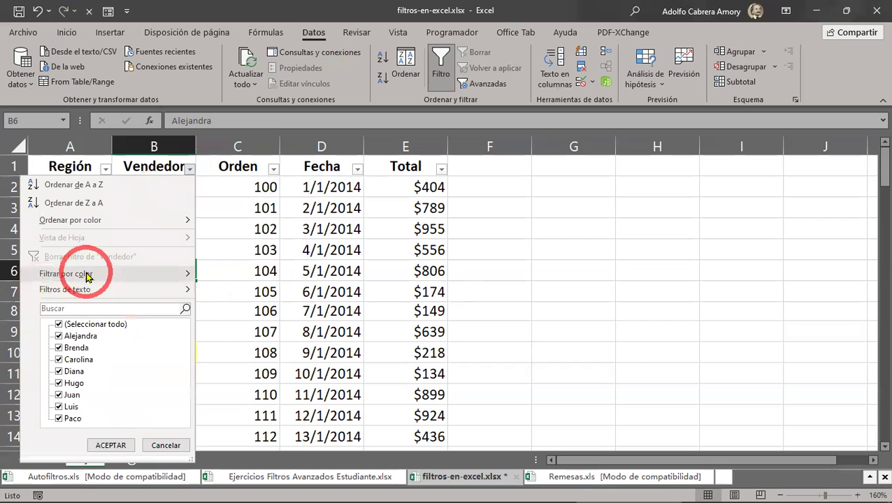
{"action": "mouse_move", "coordinate": [77, 276]}
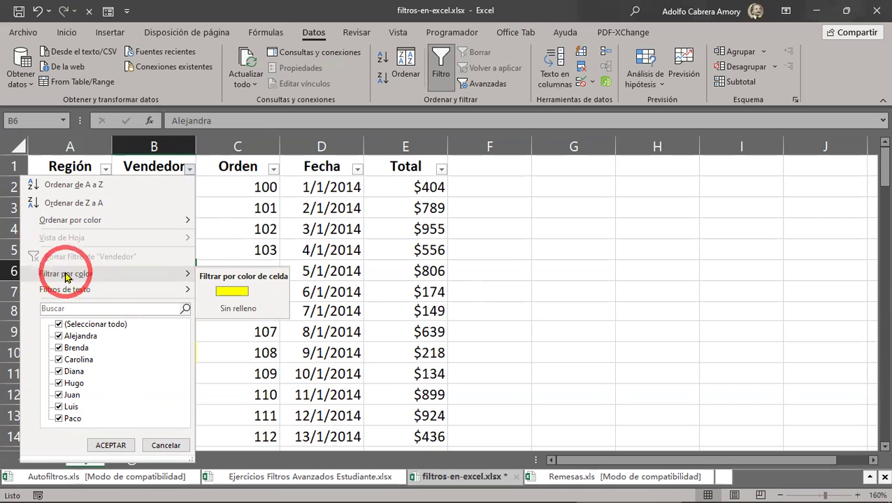
{"action": "left_click", "coordinate": [233, 292]}
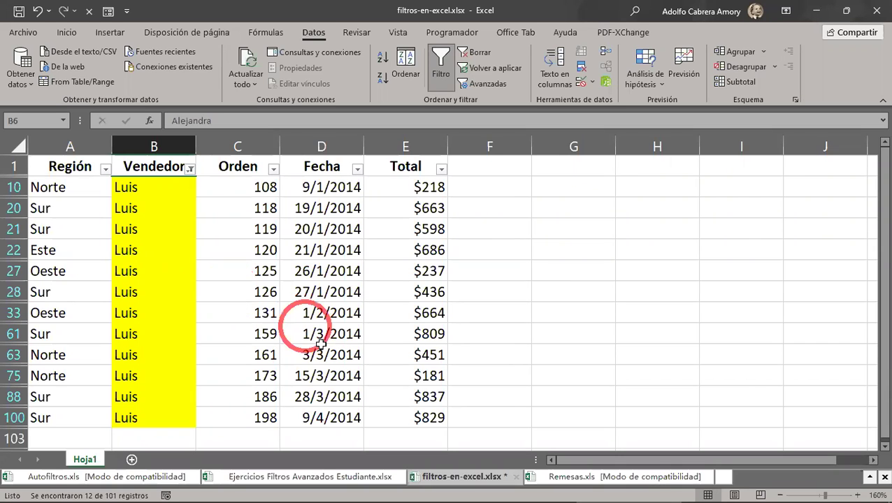
{"action": "mouse_move", "coordinate": [409, 491]}
{"action": "left_click", "coordinate": [491, 214]}
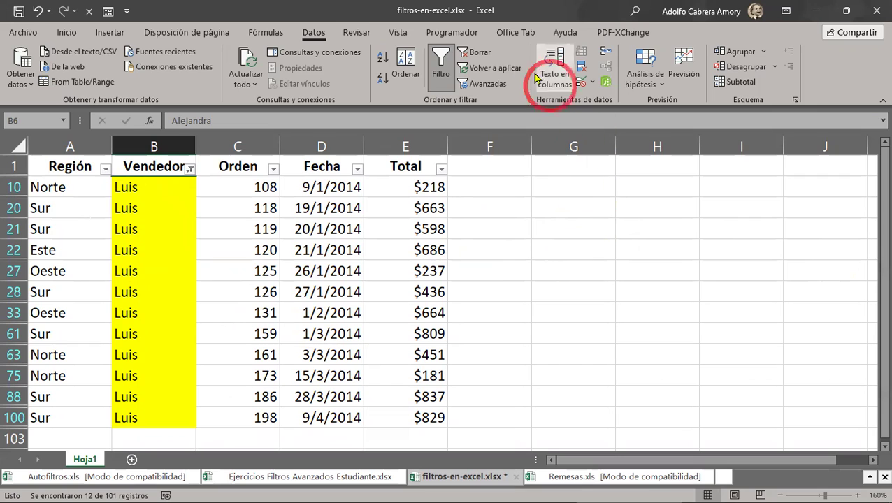
{"action": "left_click", "coordinate": [478, 54]}
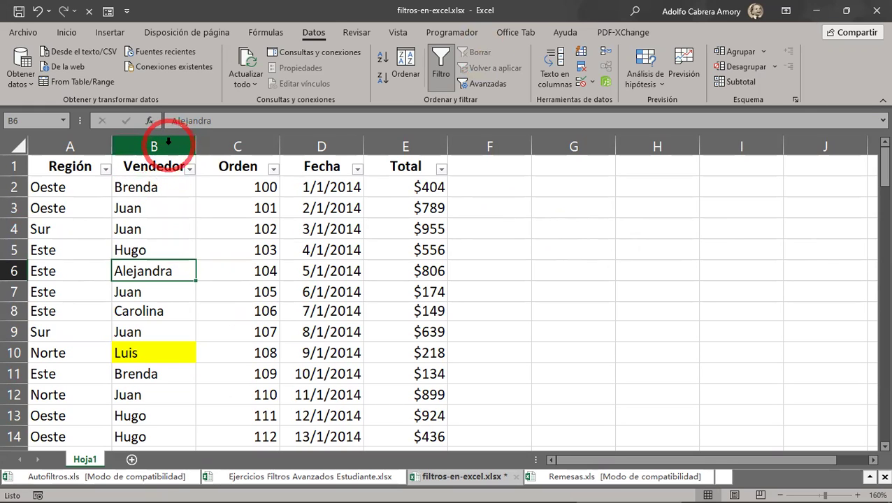
Remove the fill color from the whole Vendedor column and turn off the table's filter.
{"action": "left_click", "coordinate": [168, 143]}
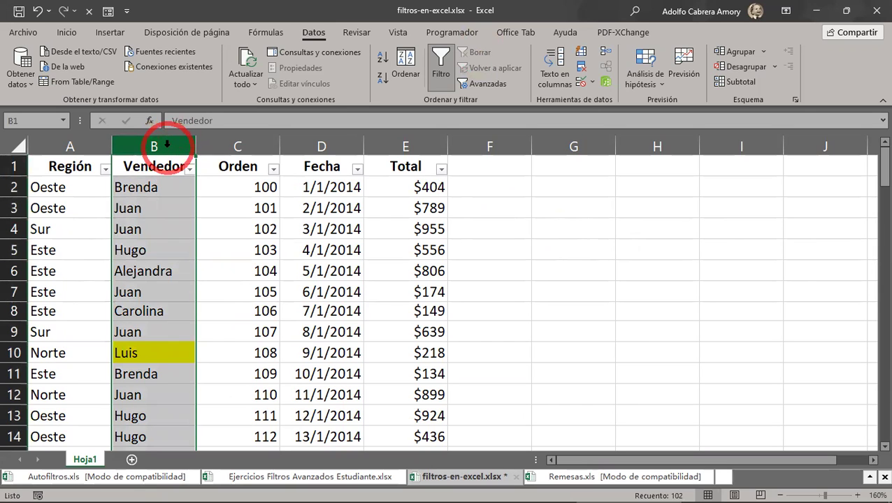
{"action": "left_click", "coordinate": [68, 35]}
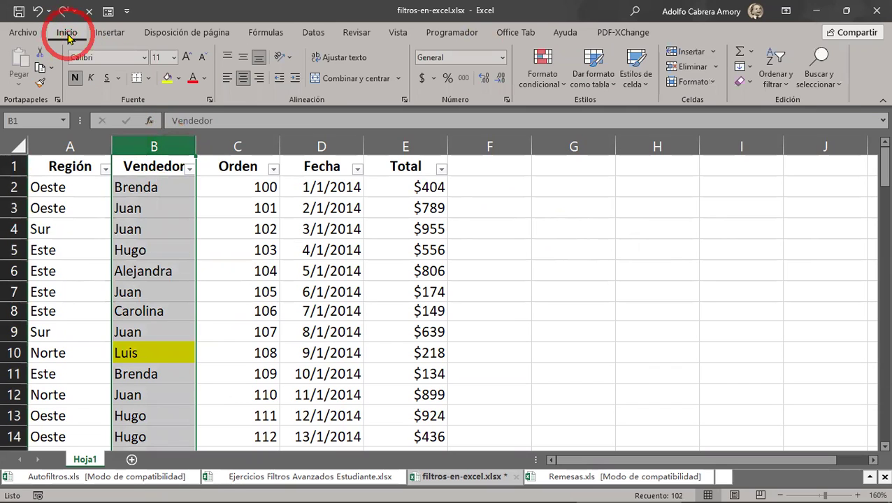
{"action": "left_click", "coordinate": [179, 83]}
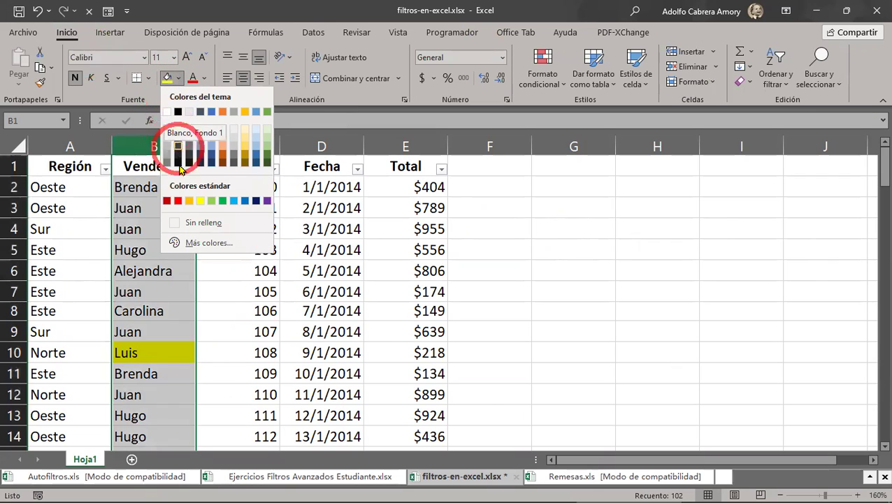
{"action": "left_click", "coordinate": [193, 224]}
{"action": "left_click", "coordinate": [176, 233]}
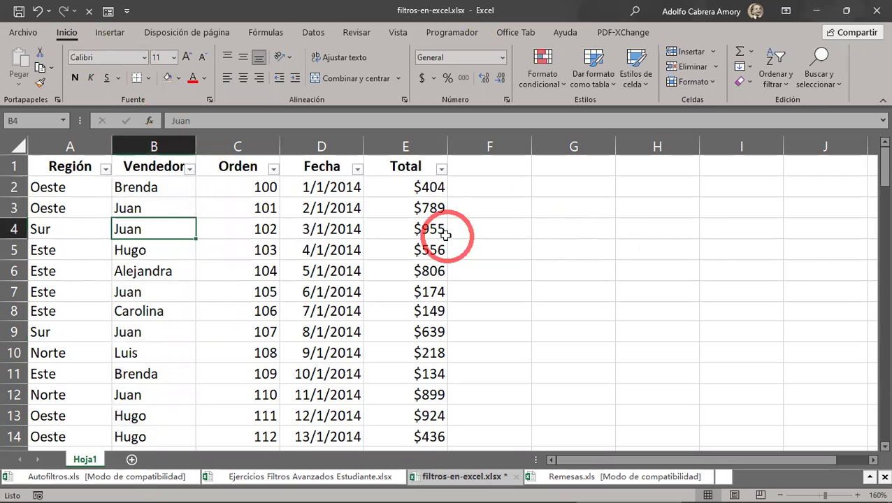
{"action": "left_click", "coordinate": [314, 34]}
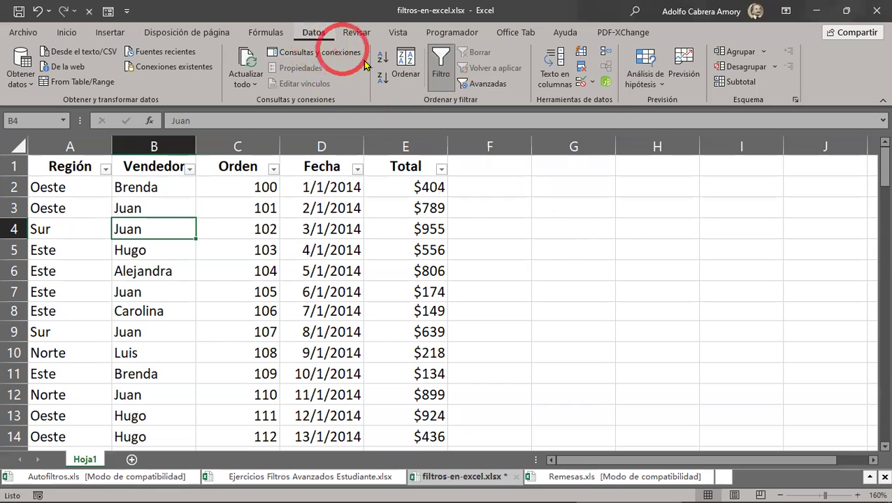
{"action": "left_click", "coordinate": [441, 72]}
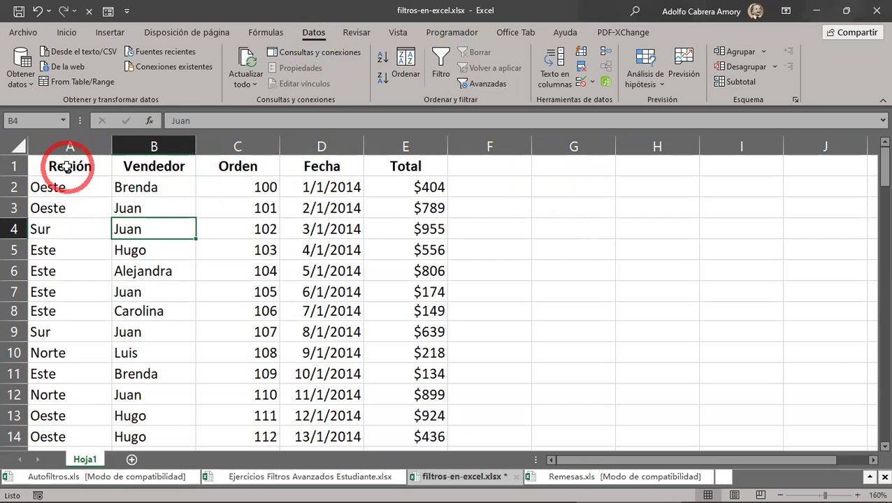
Copy the table headers Región through Total from A1:E1 and paste them starting at cell G1.
{"action": "left_click_drag", "start_coordinate": [65, 166], "coordinate": [417, 166]}
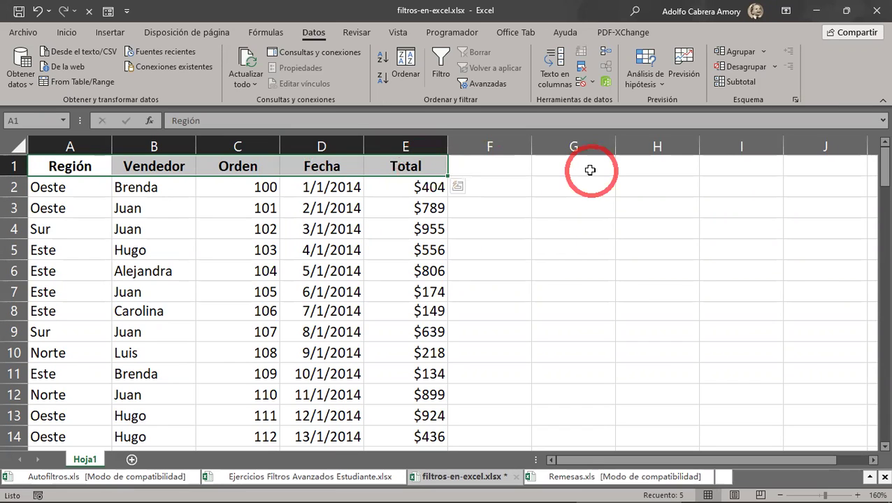
{"action": "key", "text": "ctrl+c"}
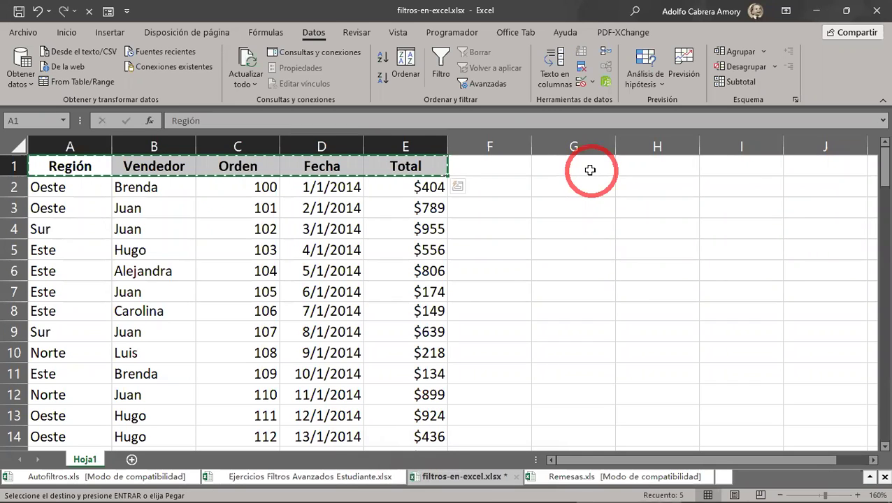
{"action": "left_click", "coordinate": [68, 32]}
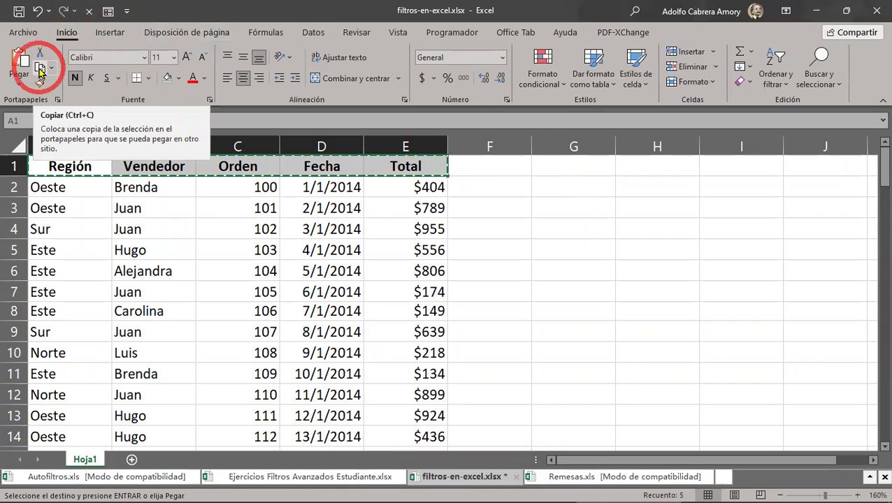
{"action": "left_click", "coordinate": [580, 163]}
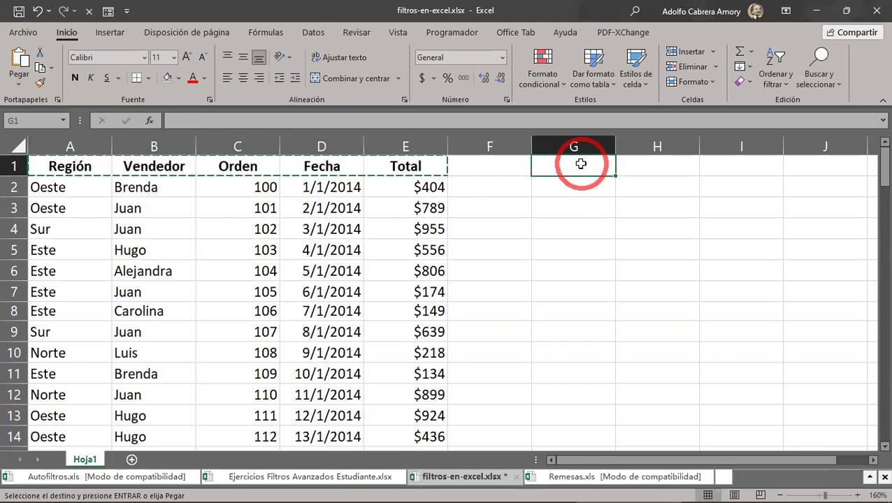
{"action": "key", "text": "ctrl"}
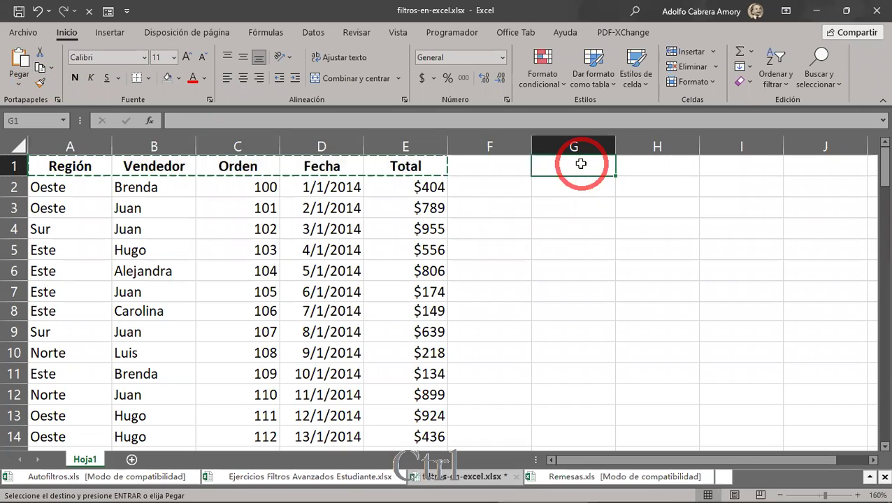
{"action": "key", "text": "ctrl+v"}
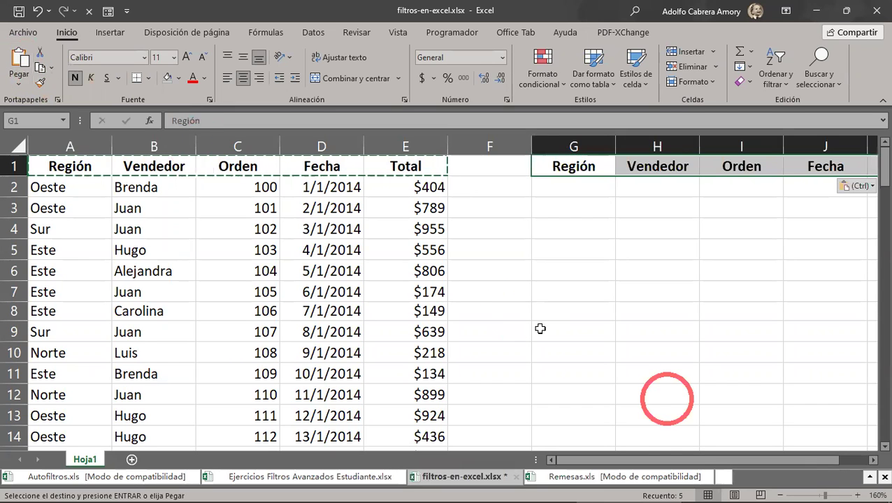
{"action": "left_click_drag", "start_coordinate": [676, 461], "coordinate": [720, 462]}
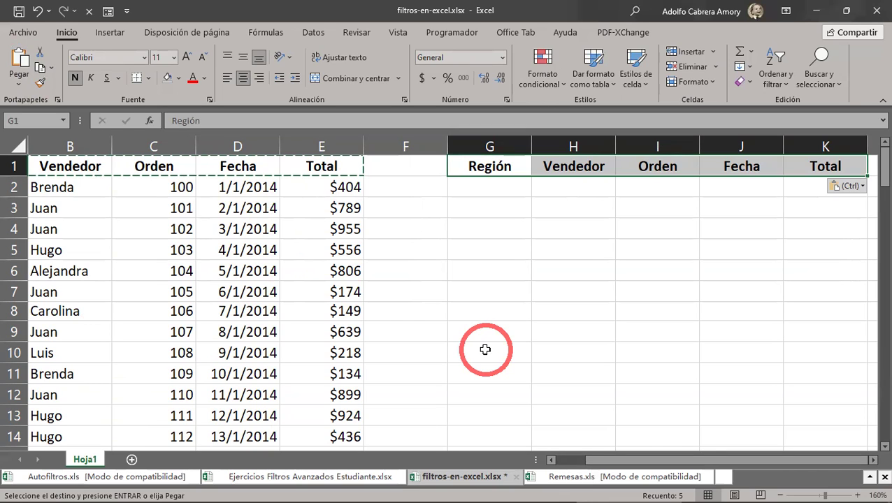
Enter the name of the salesperson in row 2 as the criterion under the copied Vendedor header, in cell H2.
{"action": "left_click", "coordinate": [581, 189]}
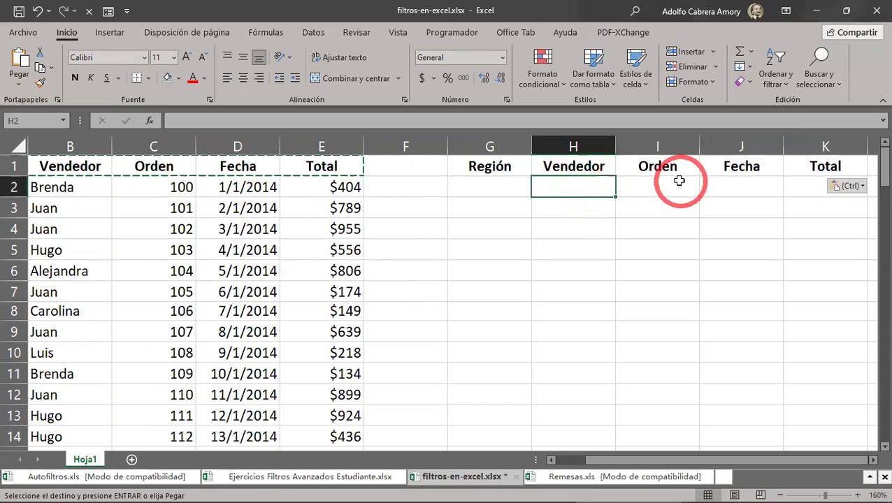
{"action": "type", "text": "Brea"}
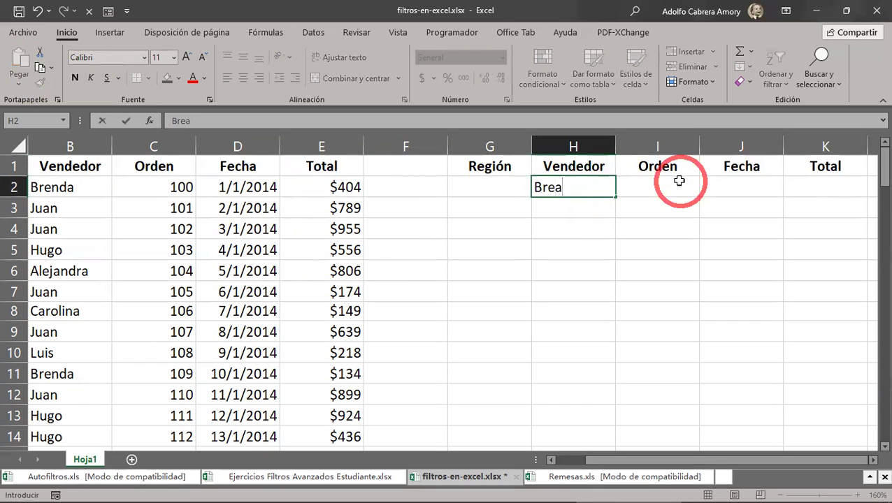
{"action": "key", "text": "BackSpace"}
{"action": "type", "text": "nda"}
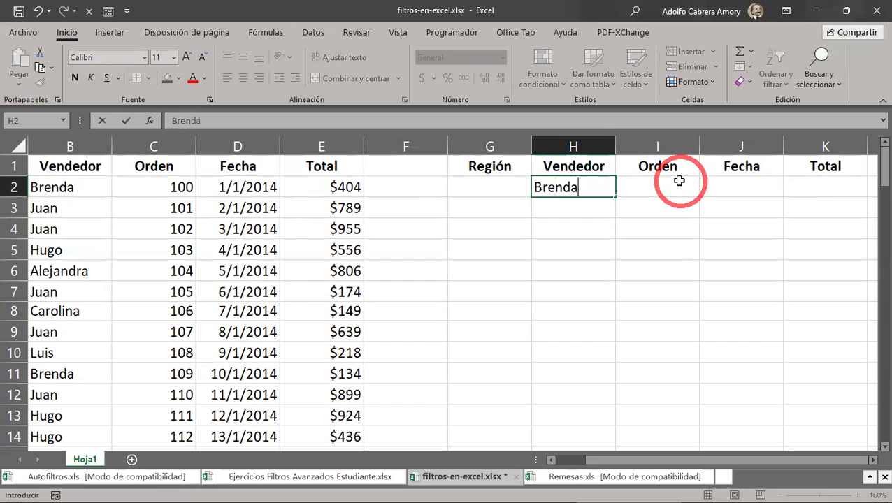
{"action": "key", "text": "Return"}
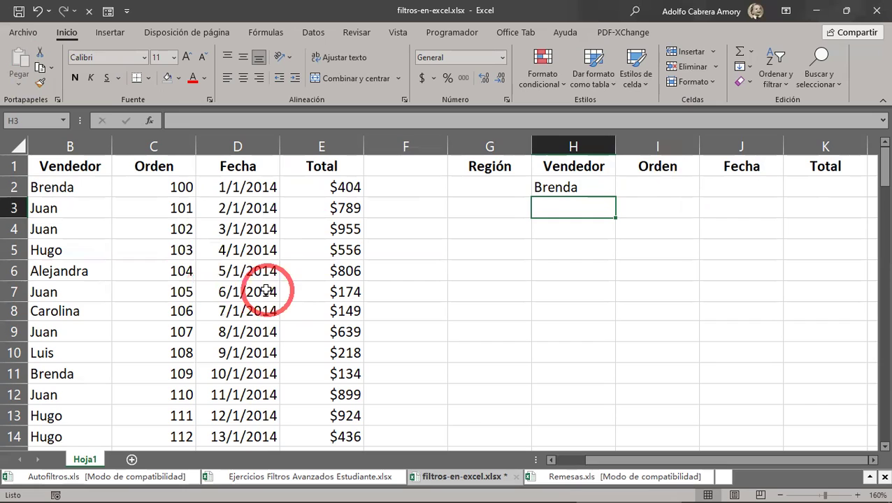
Open the advanced filter for the sales table, keeping $A$1:$E$102 as the list range.
{"action": "left_click", "coordinate": [252, 249]}
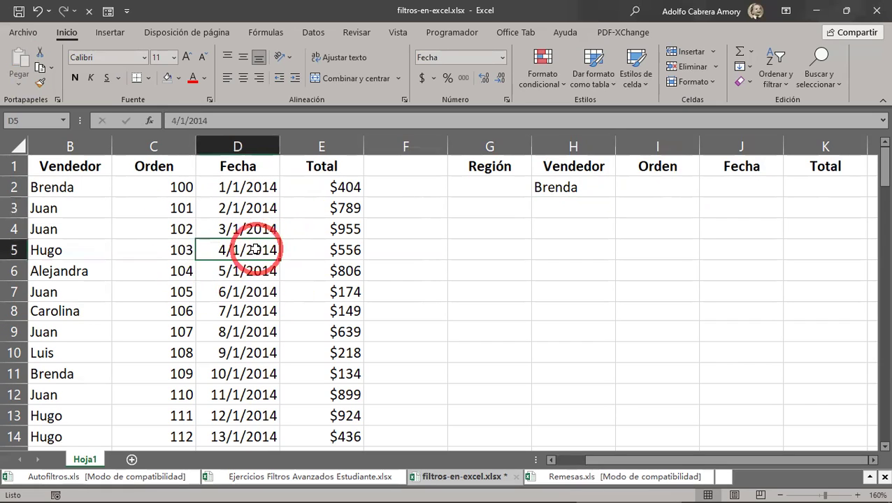
{"action": "left_click", "coordinate": [318, 36]}
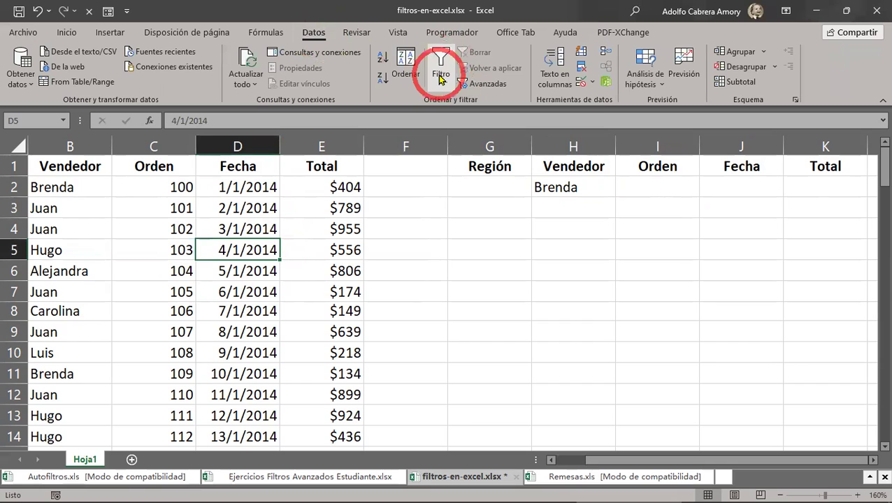
{"action": "left_click", "coordinate": [481, 86]}
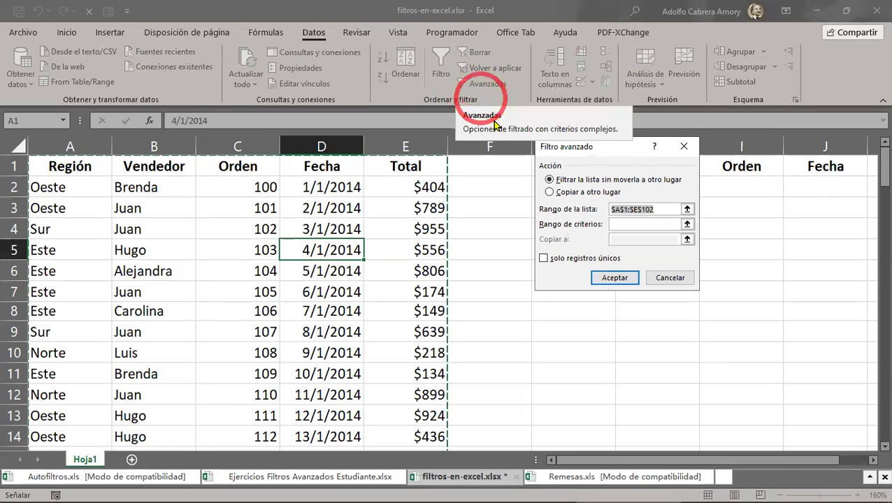
{"action": "left_click", "coordinate": [581, 154]}
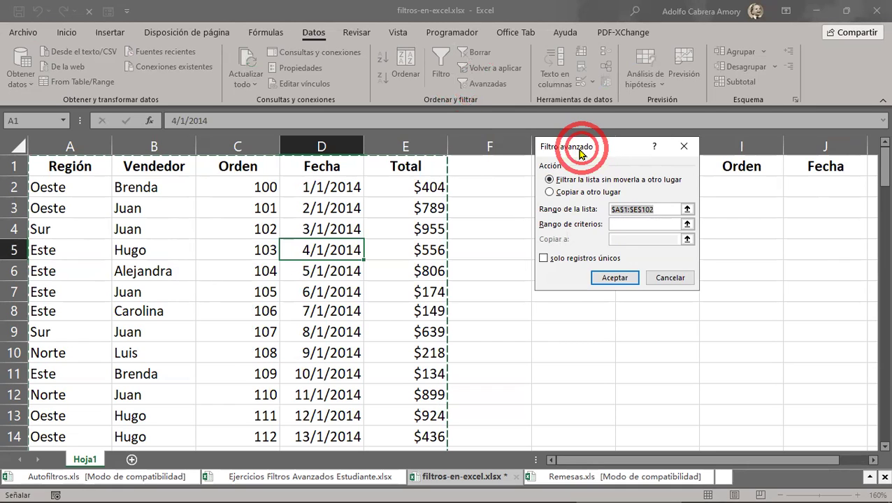
{"action": "left_click_drag", "start_coordinate": [581, 154], "coordinate": [466, 142]}
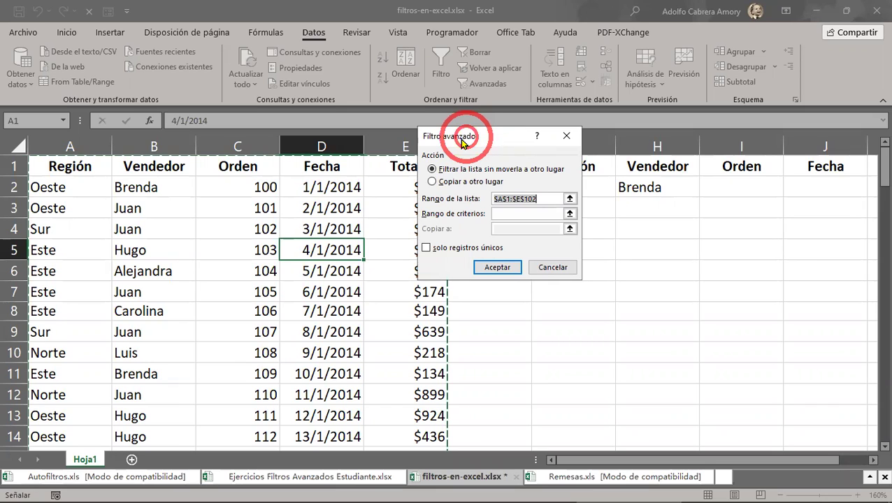
{"action": "left_click_drag", "start_coordinate": [461, 142], "coordinate": [409, 25]}
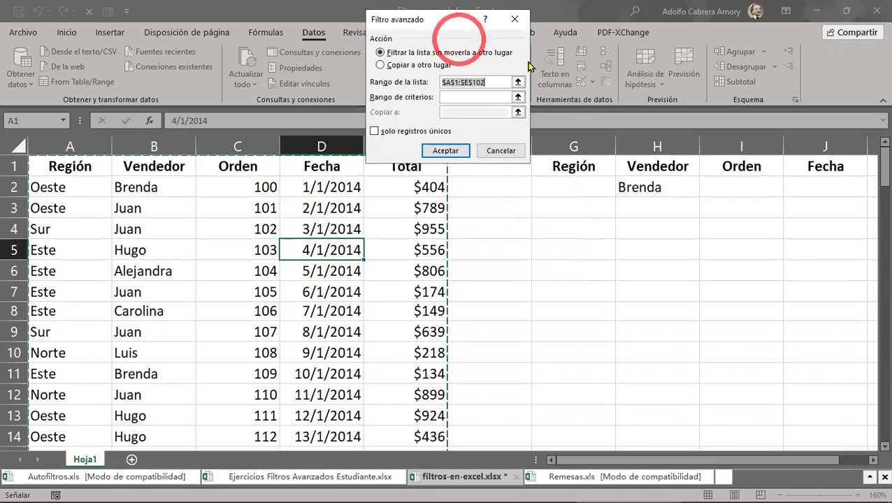
{"action": "left_click", "coordinate": [498, 85]}
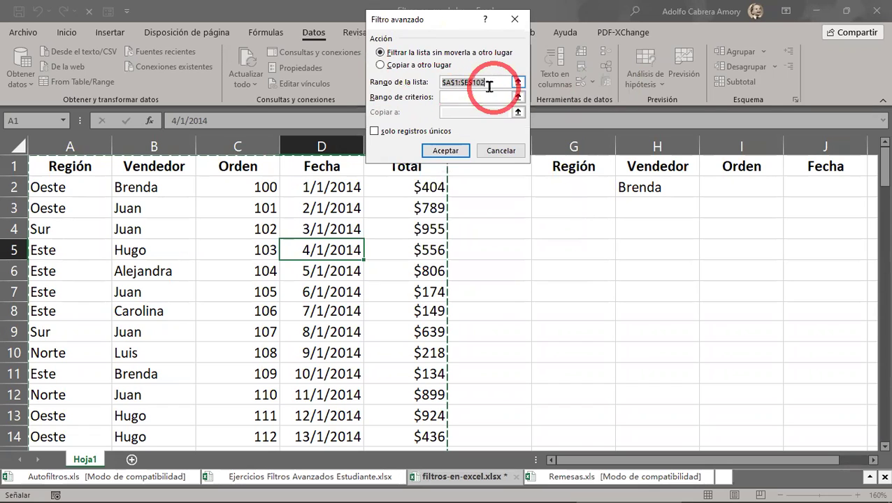
{"action": "left_click_drag", "start_coordinate": [448, 83], "coordinate": [492, 82]}
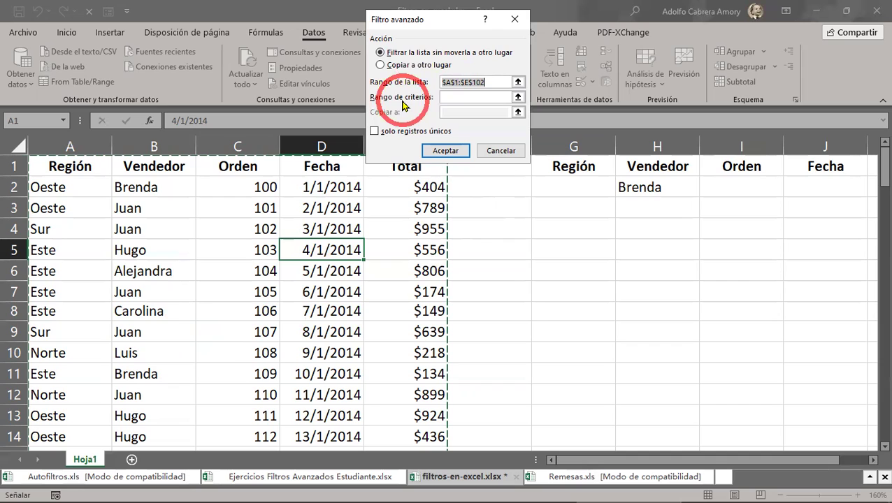
Set the advanced filter's criteria range to $G$1:$K$2 on Hoja1, covering the copied headers and the row beneath them.
{"action": "left_click", "coordinate": [466, 97]}
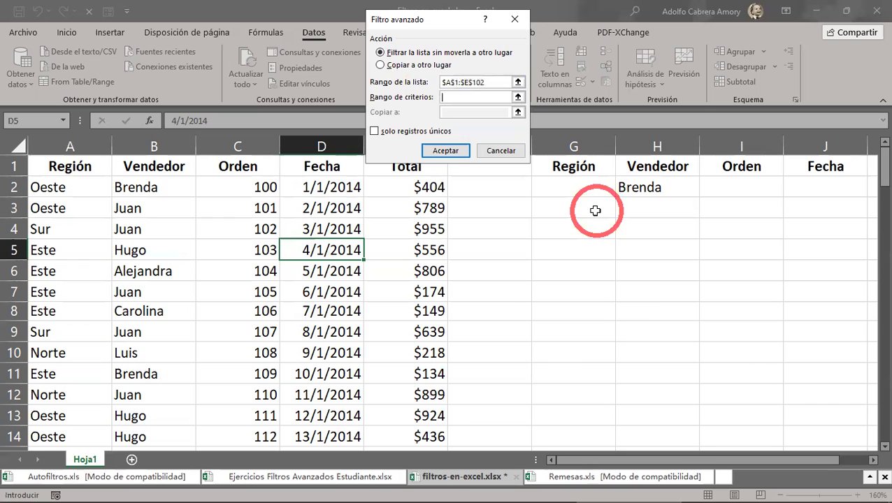
{"action": "left_click_drag", "start_coordinate": [684, 462], "coordinate": [721, 464]}
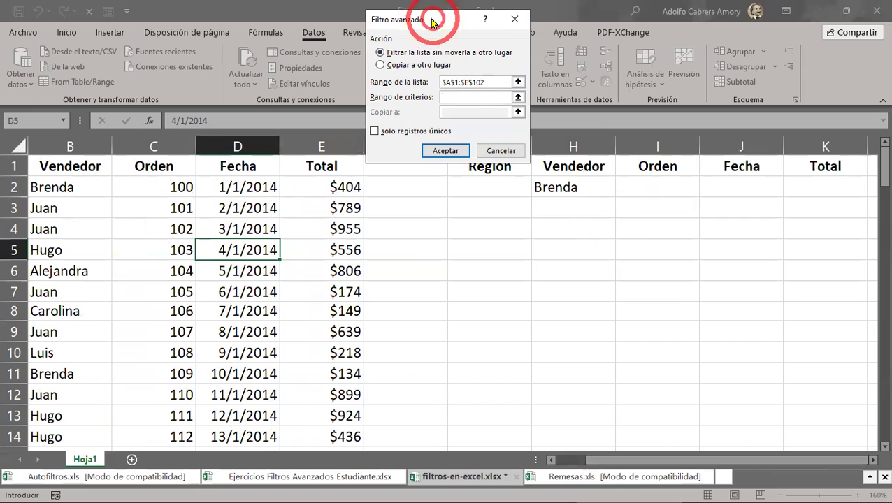
{"action": "left_click_drag", "start_coordinate": [432, 22], "coordinate": [318, 33]}
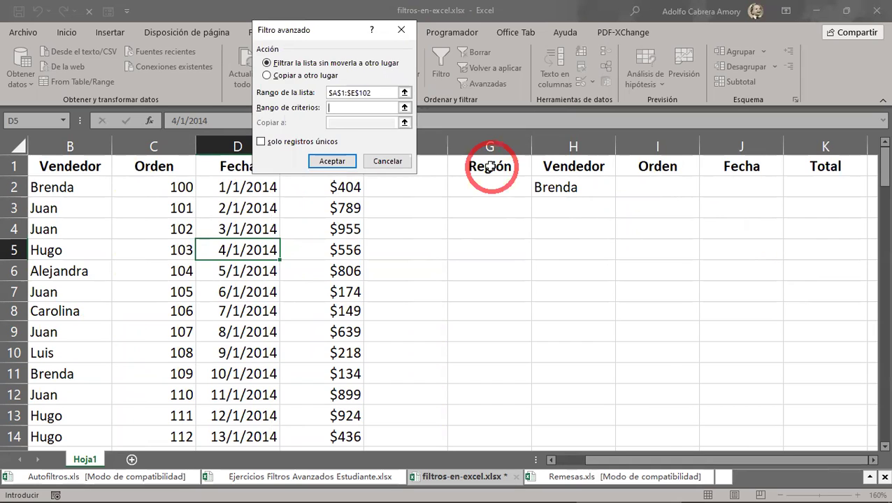
{"action": "left_click_drag", "start_coordinate": [489, 167], "coordinate": [815, 189]}
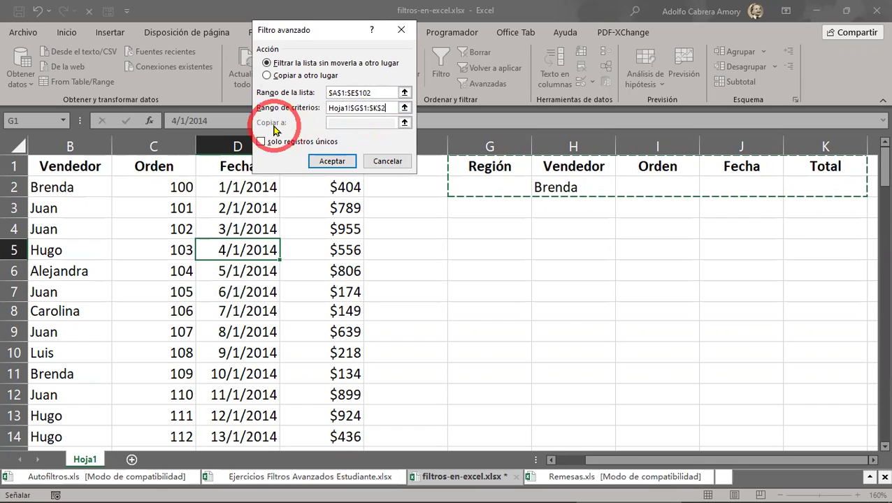
Set the advanced filter to copy its results to another location starting at $G$5 on Hoja1, and apply it.
{"action": "left_click", "coordinate": [340, 124]}
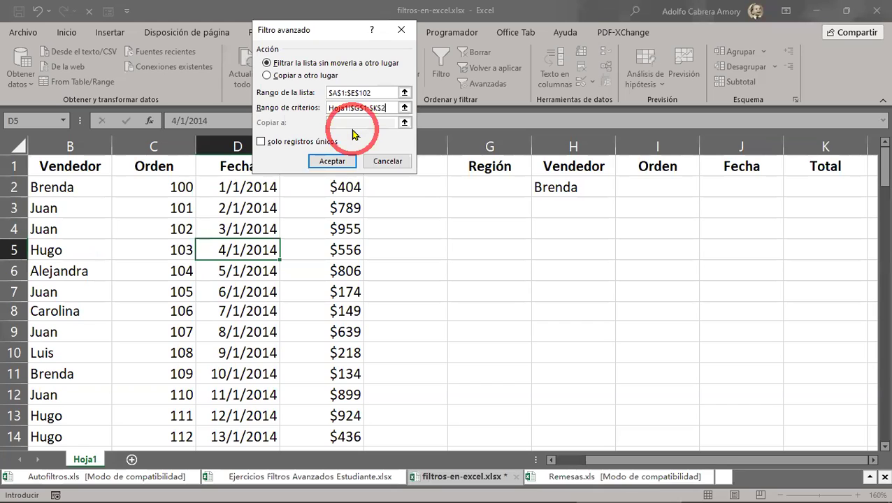
{"action": "left_click", "coordinate": [269, 78]}
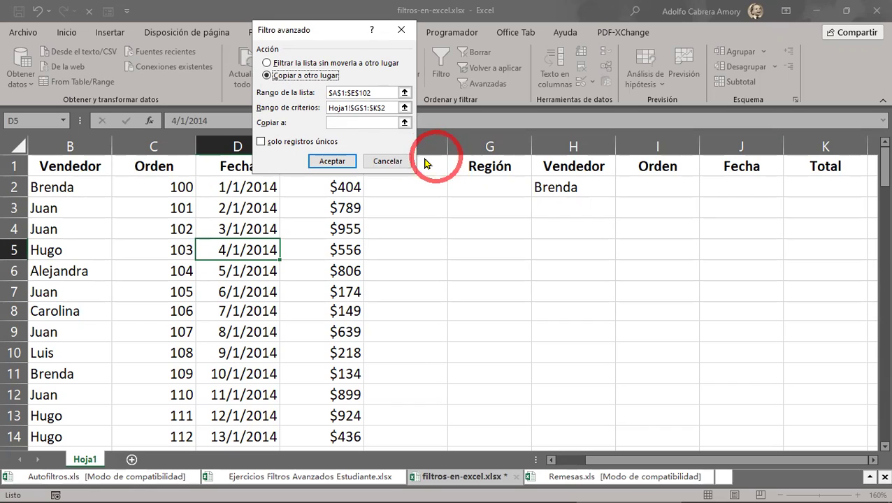
{"action": "left_click", "coordinate": [338, 122]}
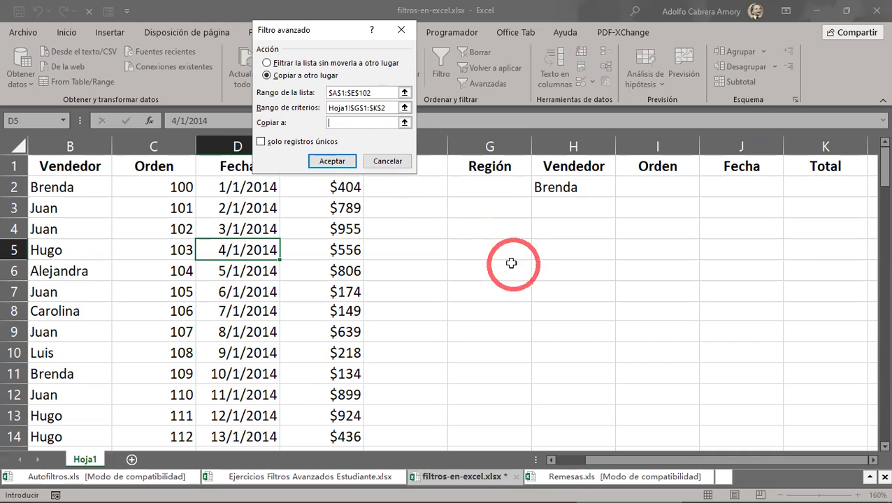
{"action": "left_click", "coordinate": [487, 252]}
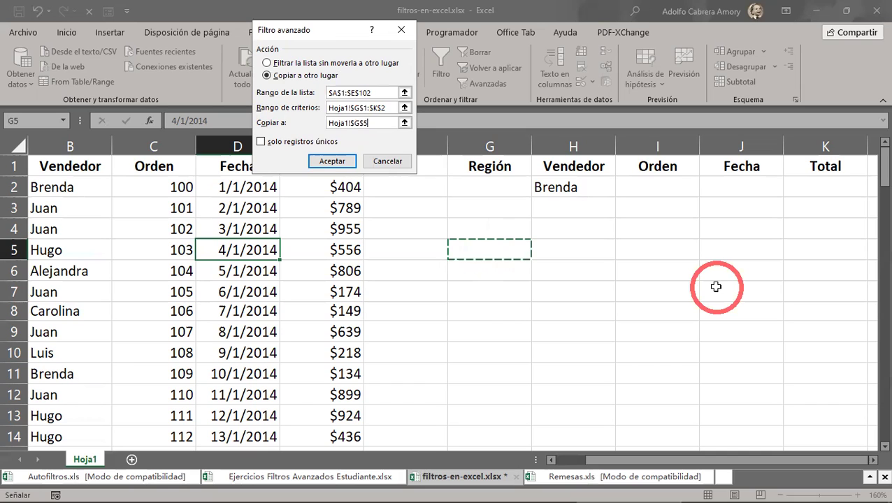
{"action": "left_click", "coordinate": [332, 162]}
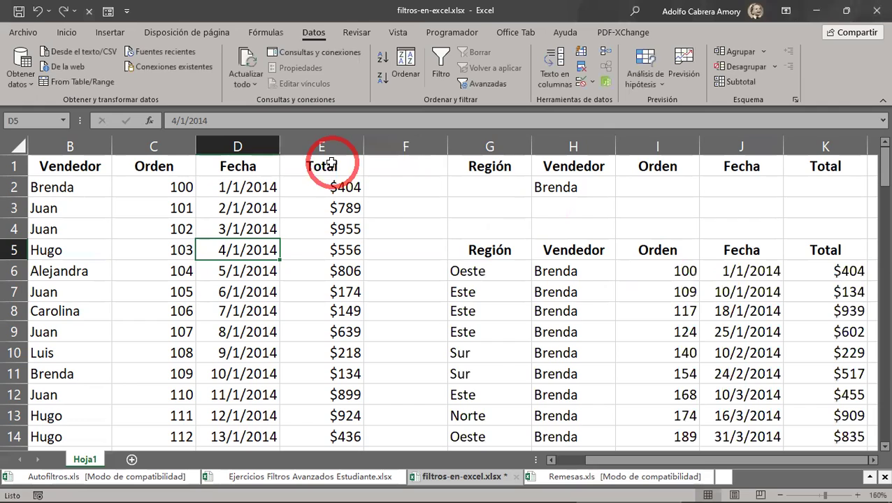
Examine the extracted records under the headers at G5:K5 and compare them with the original sales table down to row 102.
{"action": "scroll", "coordinate": [779, 332], "scroll_direction": "down", "scroll_amount": 3}
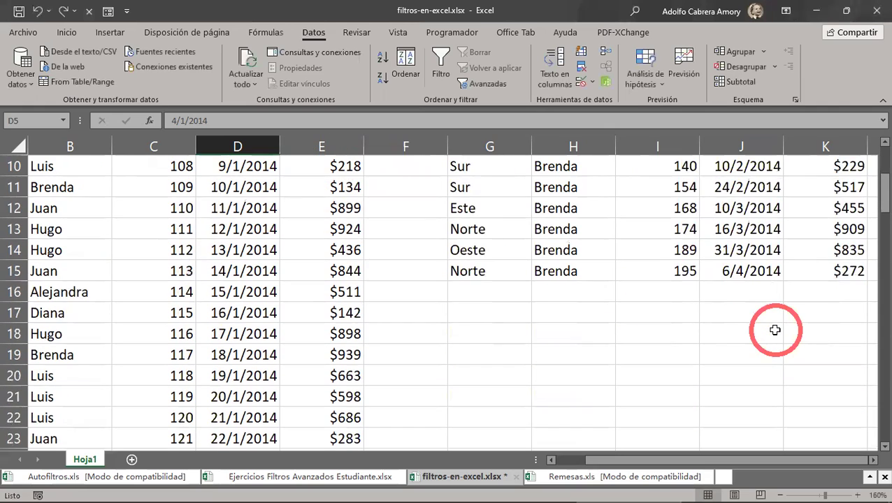
{"action": "scroll", "coordinate": [779, 333], "scroll_direction": "up", "scroll_amount": 3}
{"action": "scroll", "coordinate": [776, 330], "scroll_direction": "down", "scroll_amount": 3}
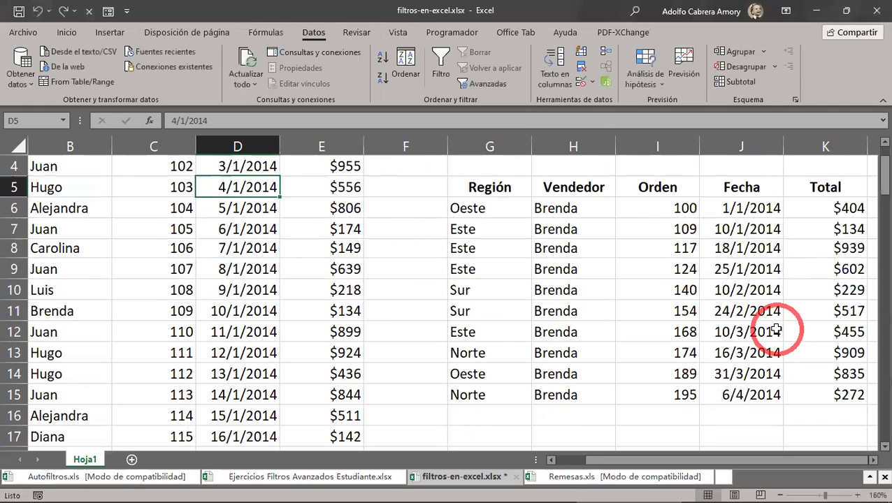
{"action": "scroll", "coordinate": [776, 330], "scroll_direction": "up", "scroll_amount": 3}
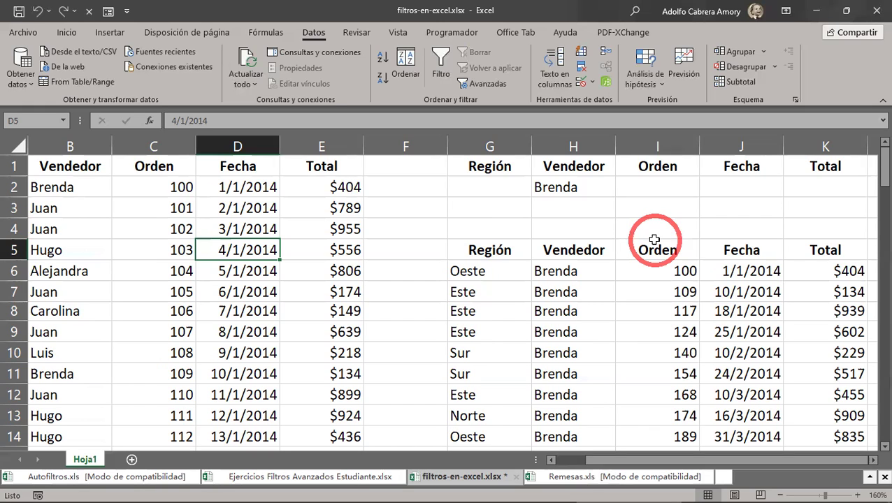
{"action": "left_click", "coordinate": [149, 220]}
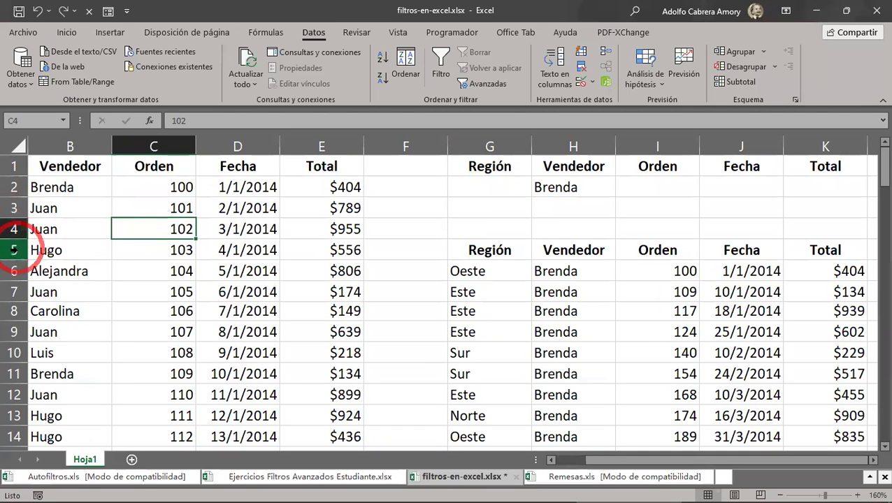
{"action": "scroll", "coordinate": [183, 314], "scroll_direction": "down", "scroll_amount": 20}
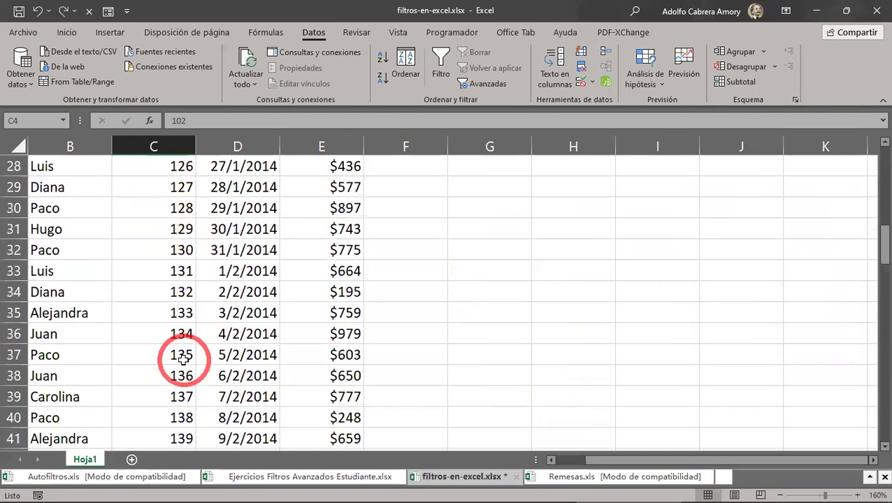
{"action": "scroll", "coordinate": [183, 358], "scroll_direction": "down", "scroll_amount": 12}
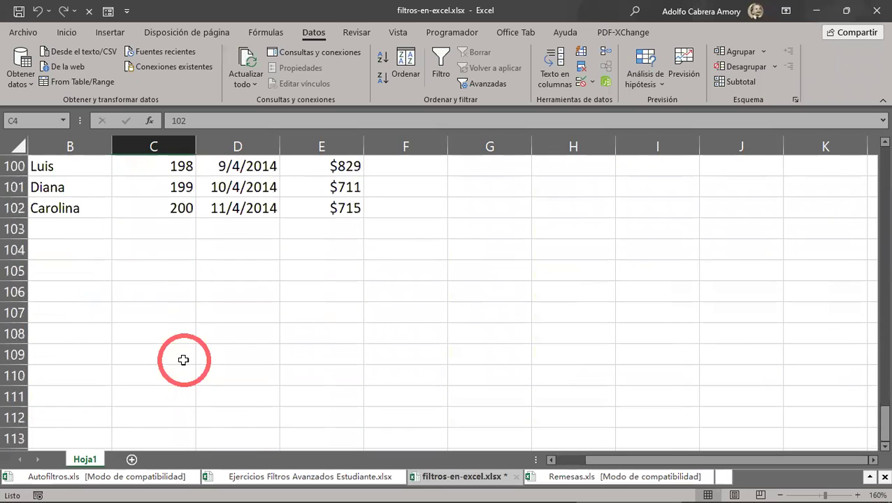
{"action": "scroll", "coordinate": [183, 358], "scroll_direction": "up", "scroll_amount": 20}
{"action": "scroll", "coordinate": [183, 357], "scroll_direction": "up", "scroll_amount": 12}
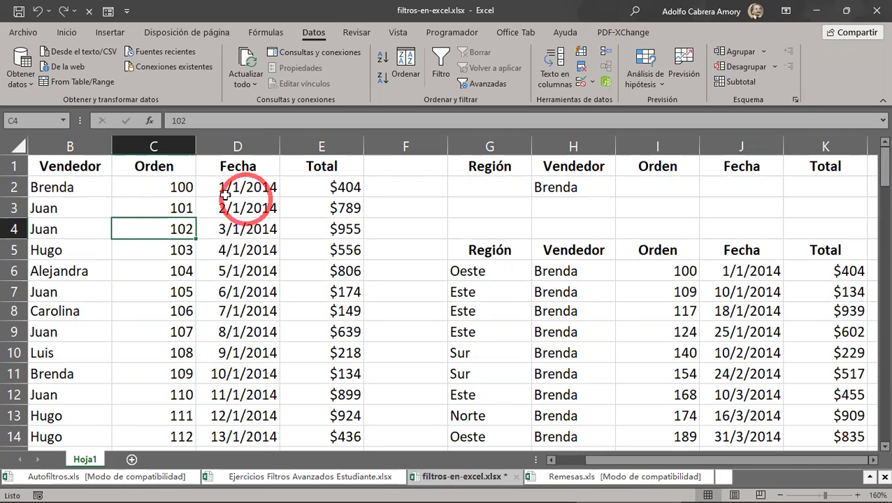
{"action": "left_click_drag", "start_coordinate": [96, 209], "coordinate": [293, 378]}
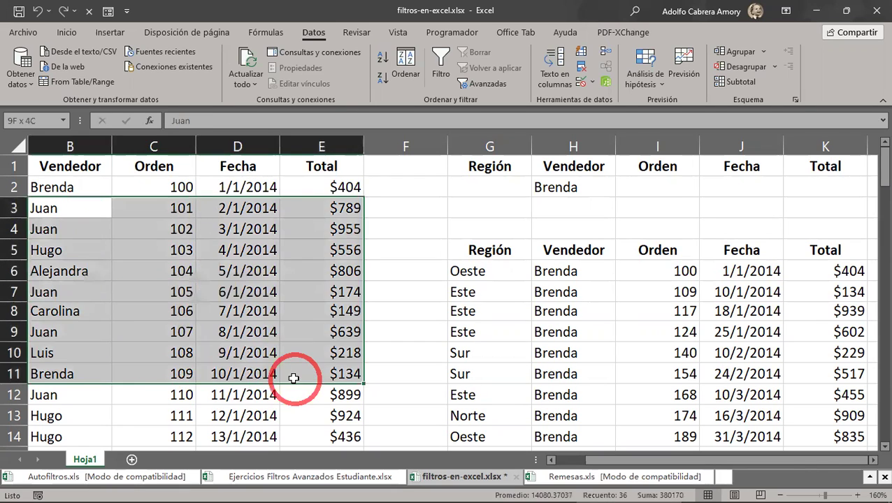
{"action": "left_click_drag", "start_coordinate": [512, 242], "coordinate": [827, 381]}
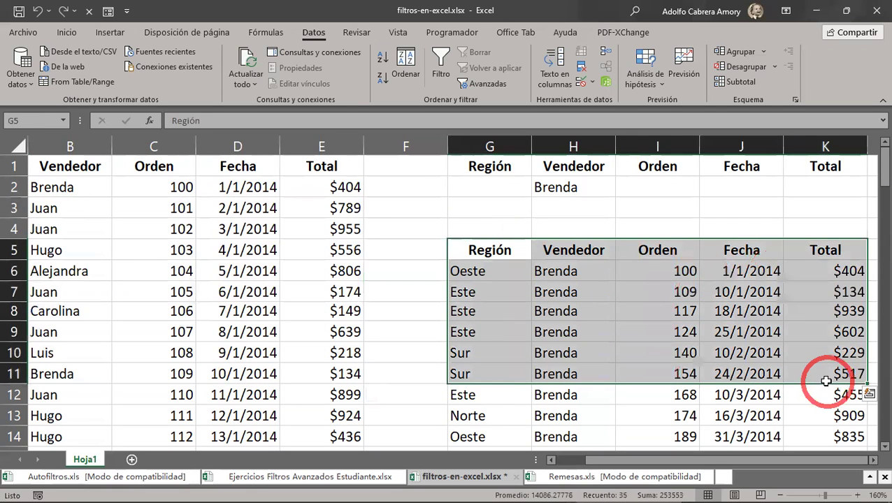